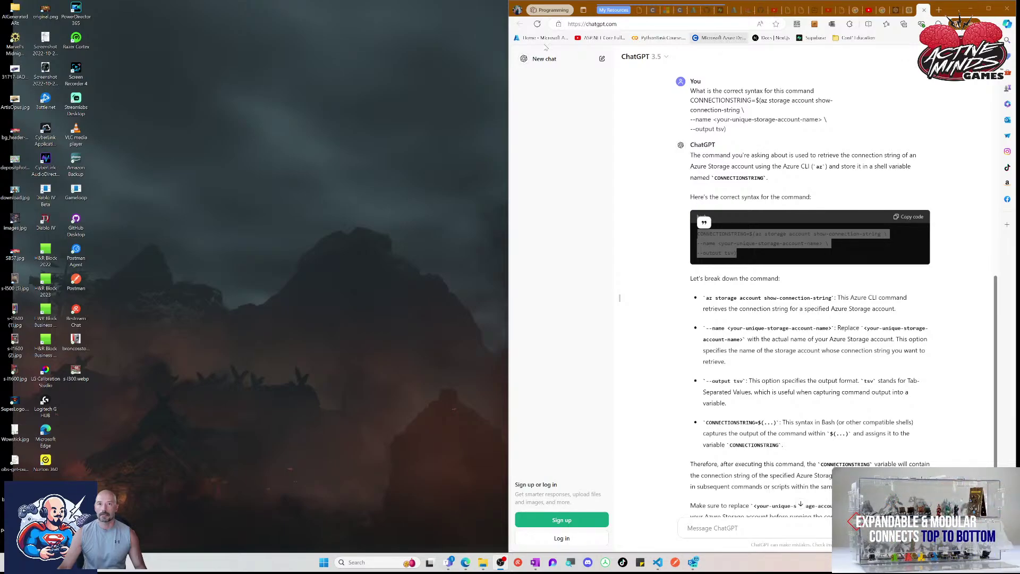
# Step: Open the "Deploy a website with Azure Virtual Machines" course from Coursera's Microsoft Azure Developer Associate (AZ-204) certificate page
pyautogui.click(723, 40)
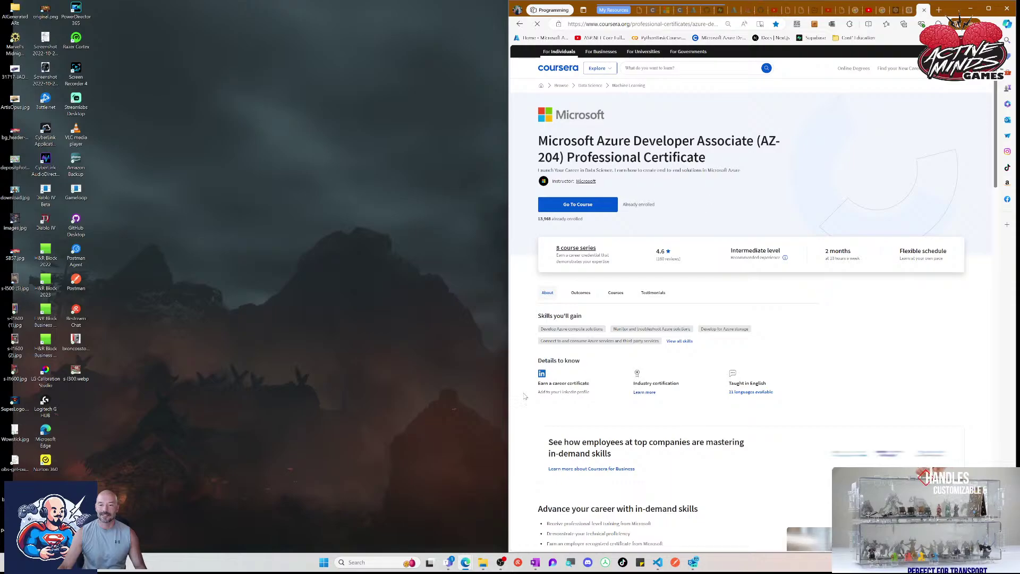
pyautogui.scroll(-7, 524, 396)
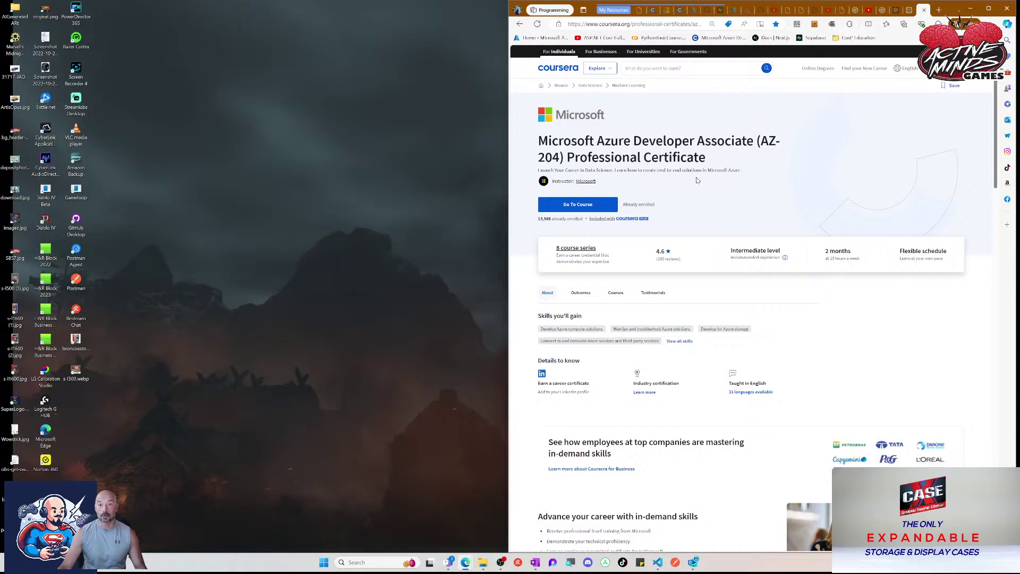
pyautogui.scroll(-6, 696, 184)
pyautogui.scroll(-5, 692, 191)
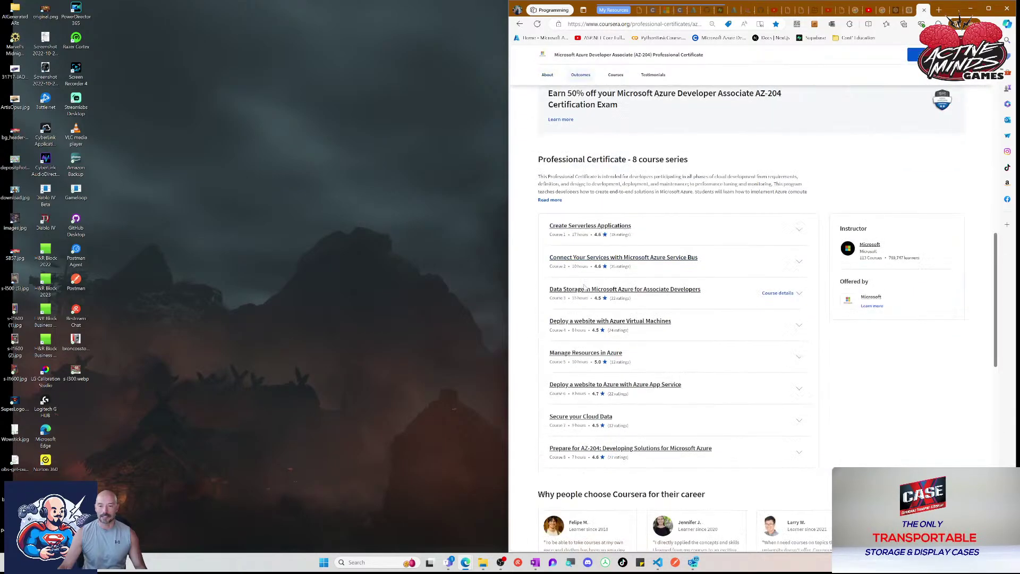
pyautogui.click(629, 325)
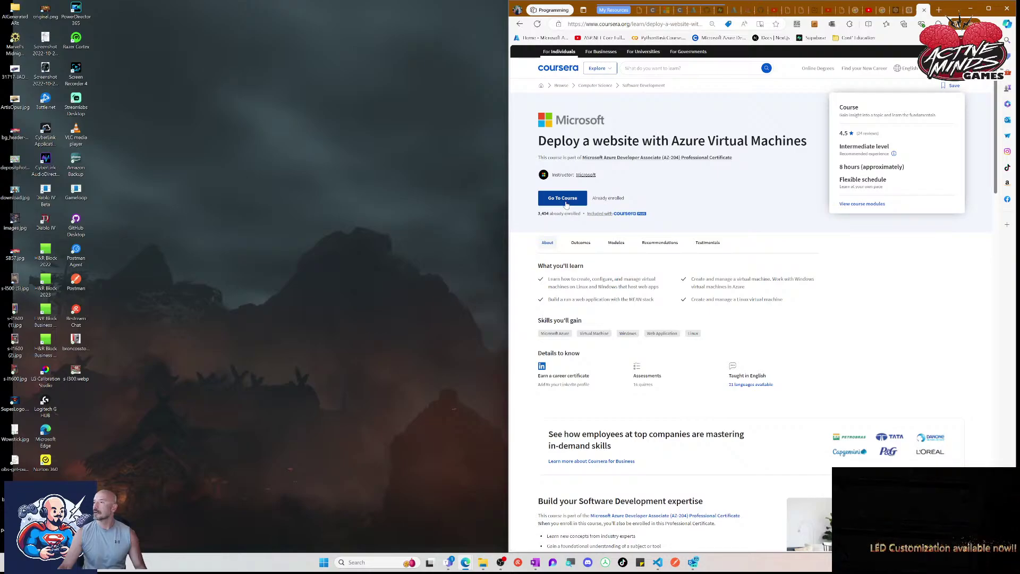
pyautogui.click(567, 207)
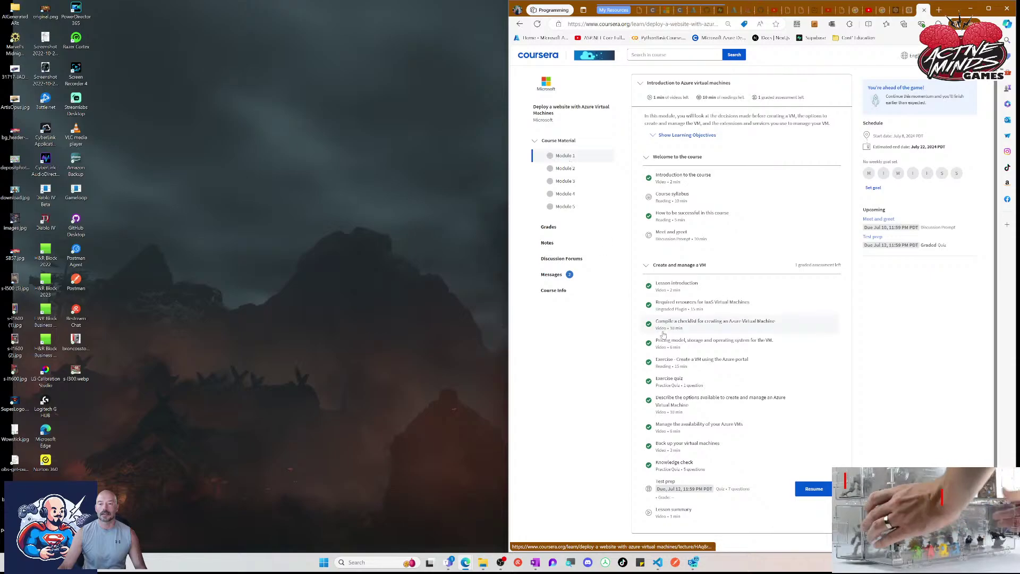
# Step: Start the graded Test prep assignment in Module 1 of the course
pyautogui.scroll(-1, 667, 490)
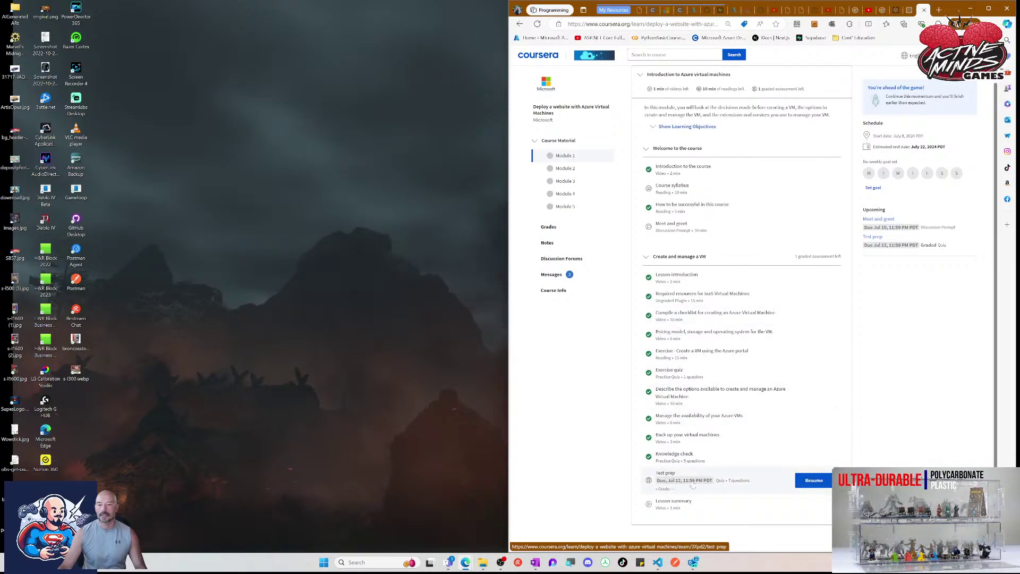
pyautogui.click(705, 487)
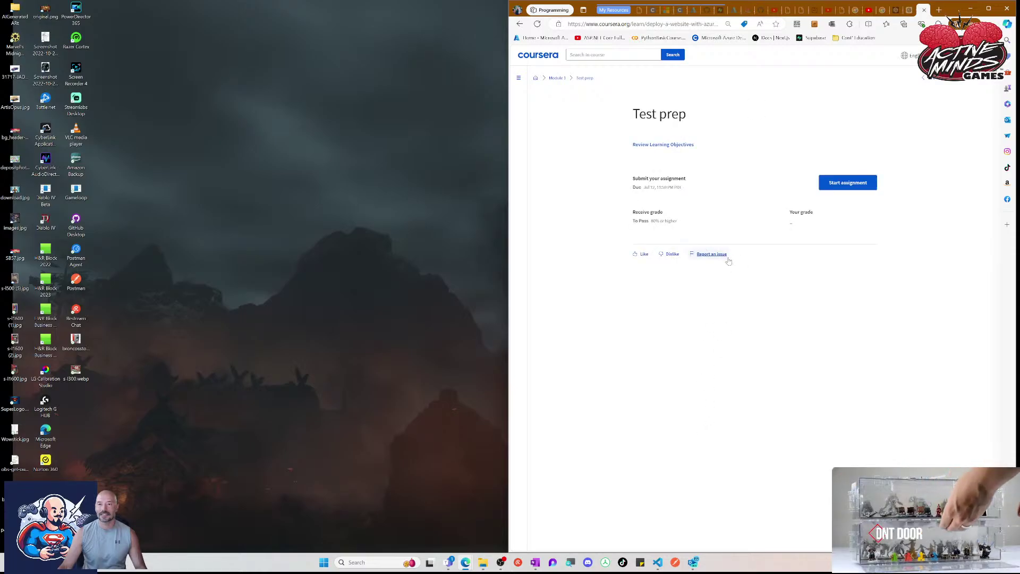
pyautogui.click(863, 189)
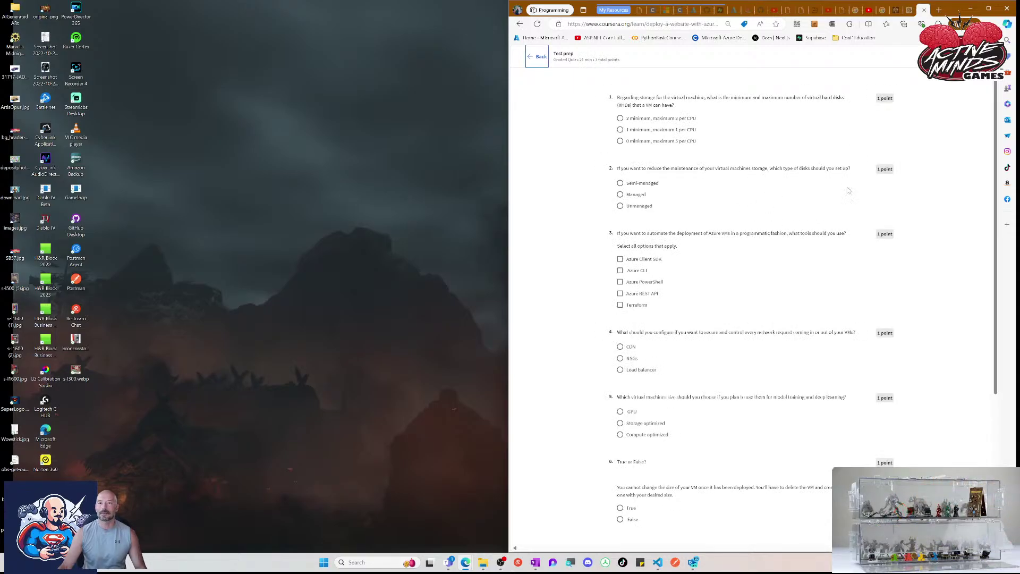
# Step: Answer question 1 with "2 minimum, maximum 2 per CPU" and question 2 with "Unmanaged"
pyautogui.scroll(-4, 953, 196)
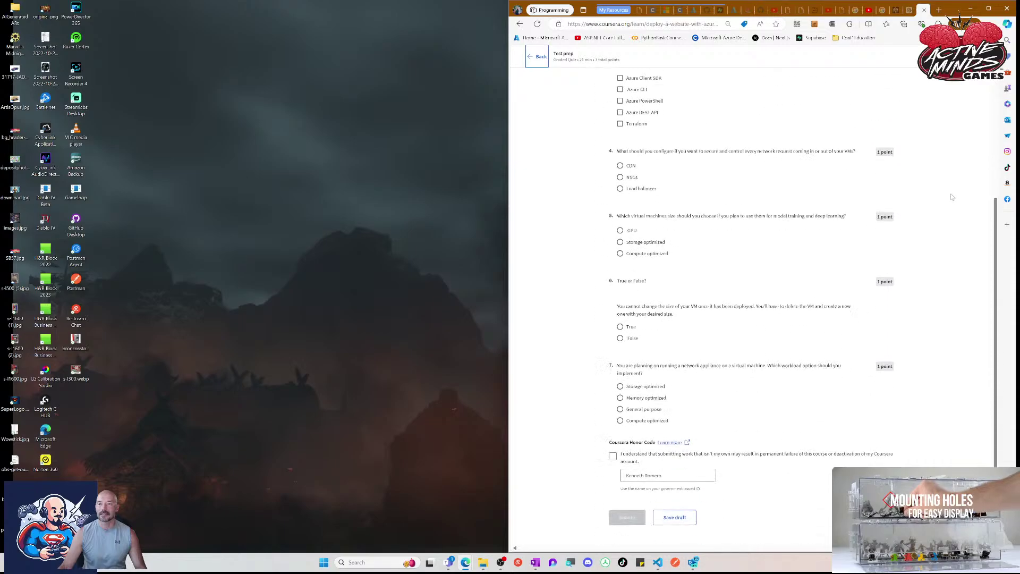
pyautogui.scroll(4, 953, 197)
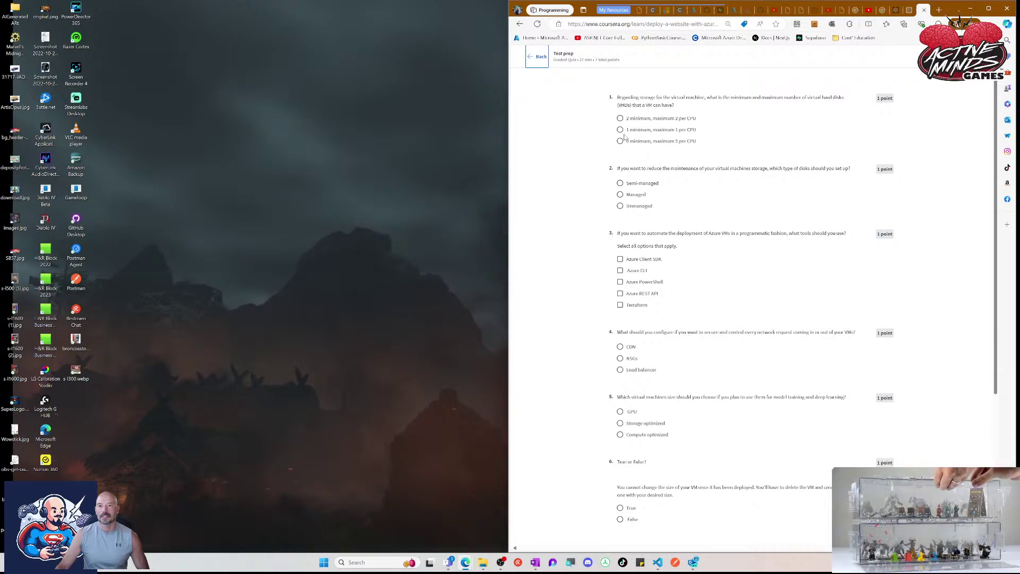
pyautogui.click(620, 130)
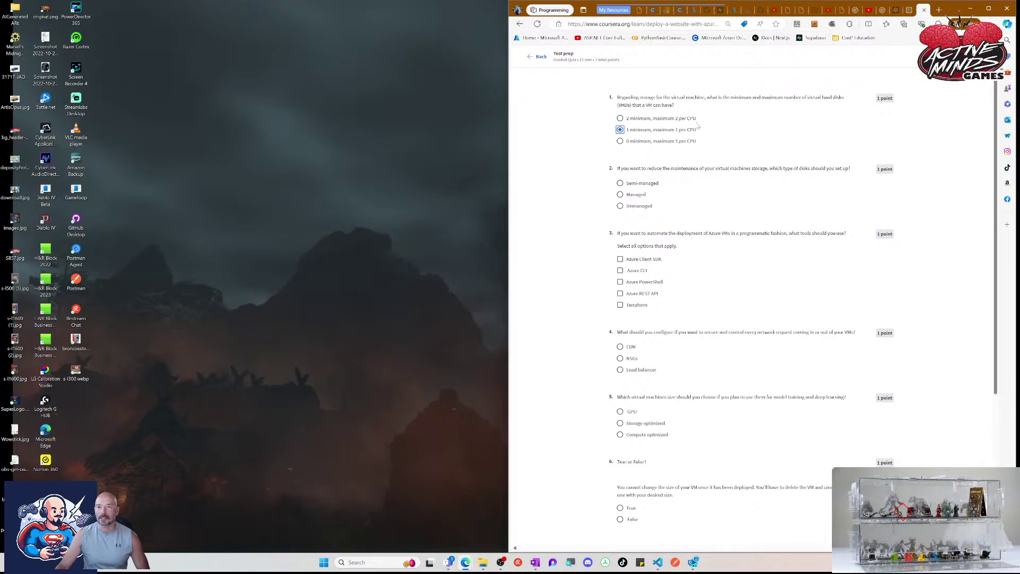
pyautogui.click(620, 119)
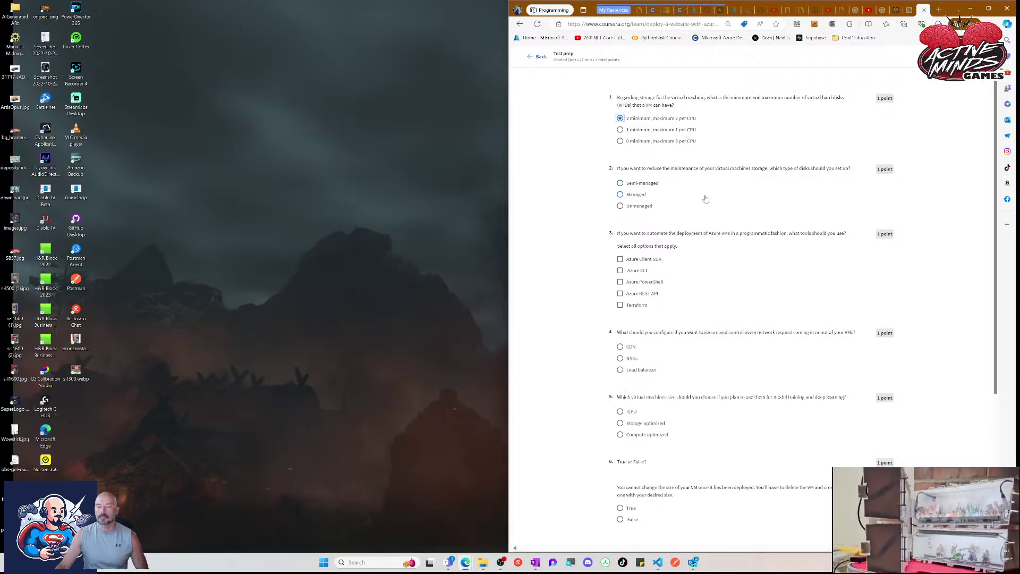
pyautogui.click(621, 207)
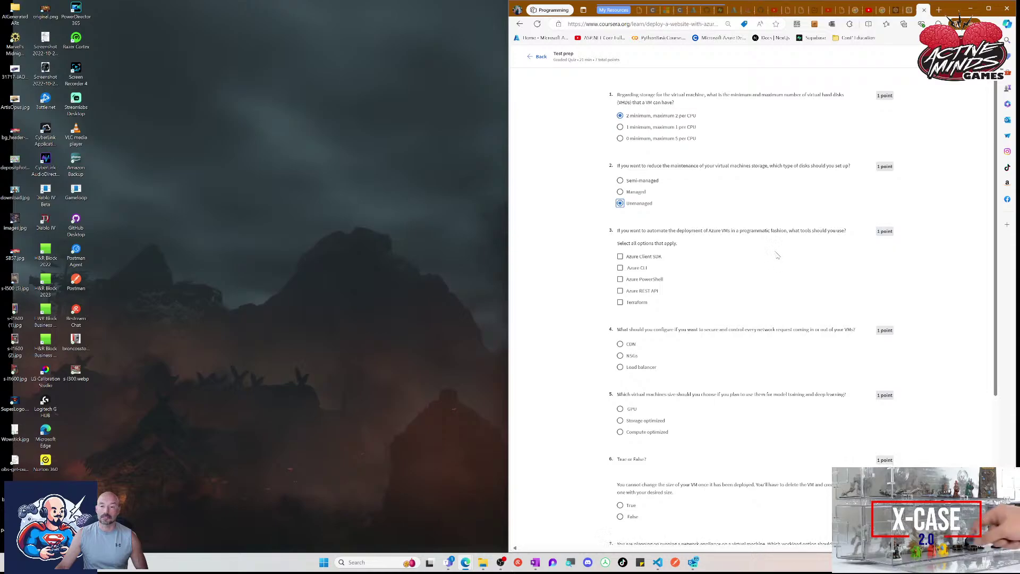
# Step: Select Azure CLI, Azure PowerShell and Azure Client SDK as the answers to question 3 on automating VM deployment
pyautogui.scroll(-2, 774, 253)
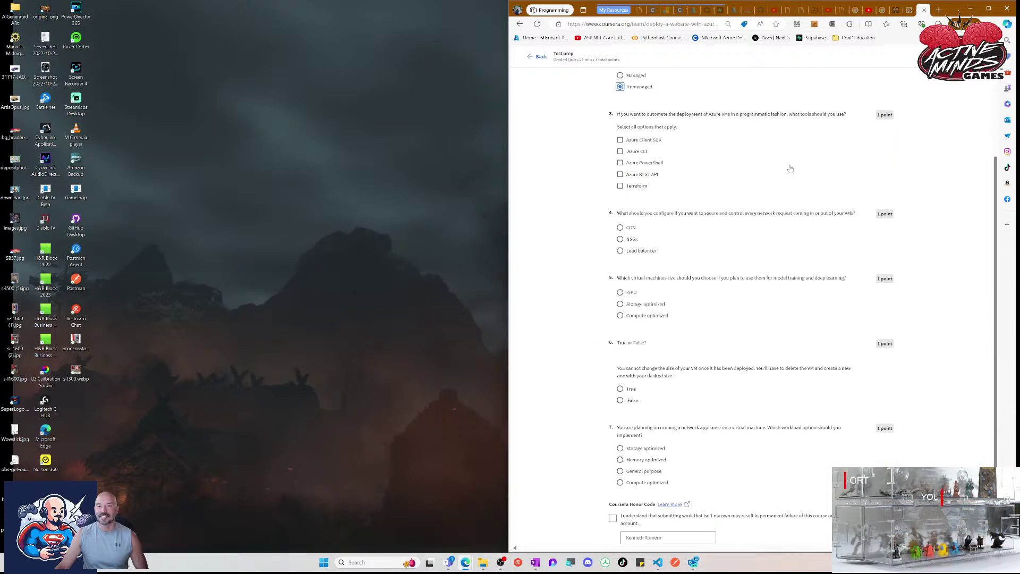
pyautogui.scroll(1, 794, 175)
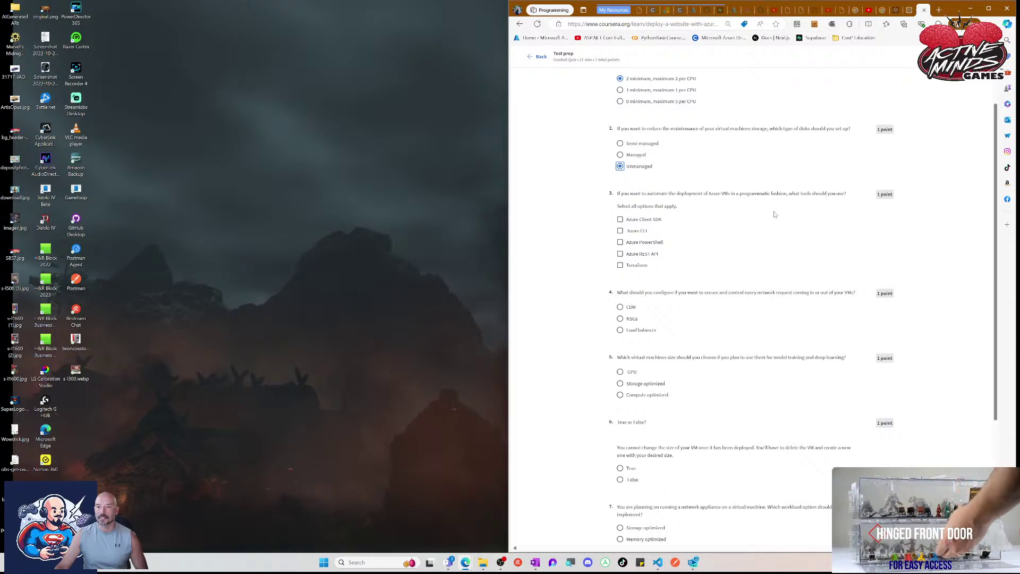
pyautogui.click(620, 231)
pyautogui.click(621, 243)
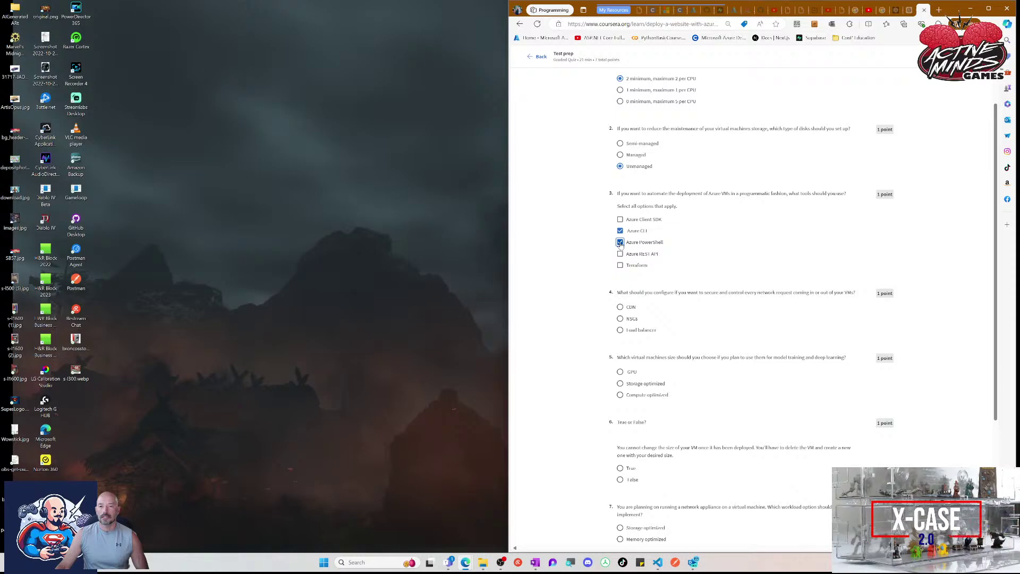
pyautogui.click(620, 220)
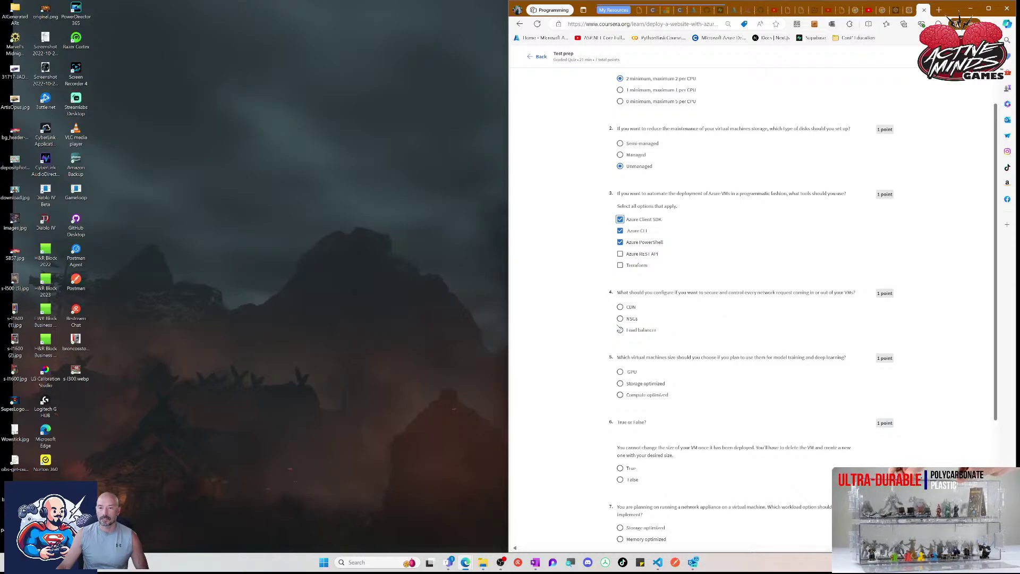
# Step: Answer question 4 on controlling network requests with CDN and question 5 on deep learning VM sizes with GPU
pyautogui.click(620, 307)
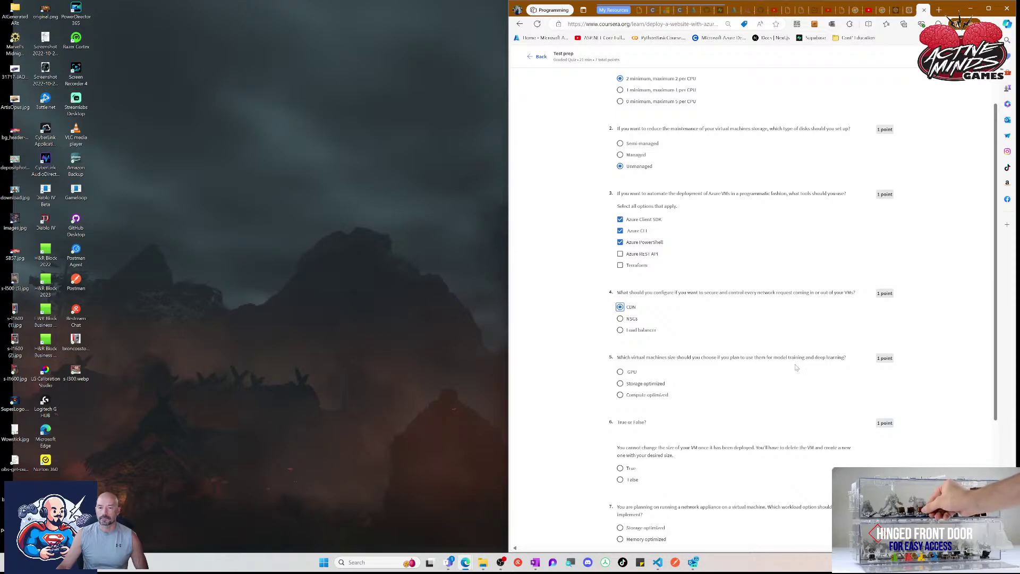
pyautogui.scroll(-2, 796, 367)
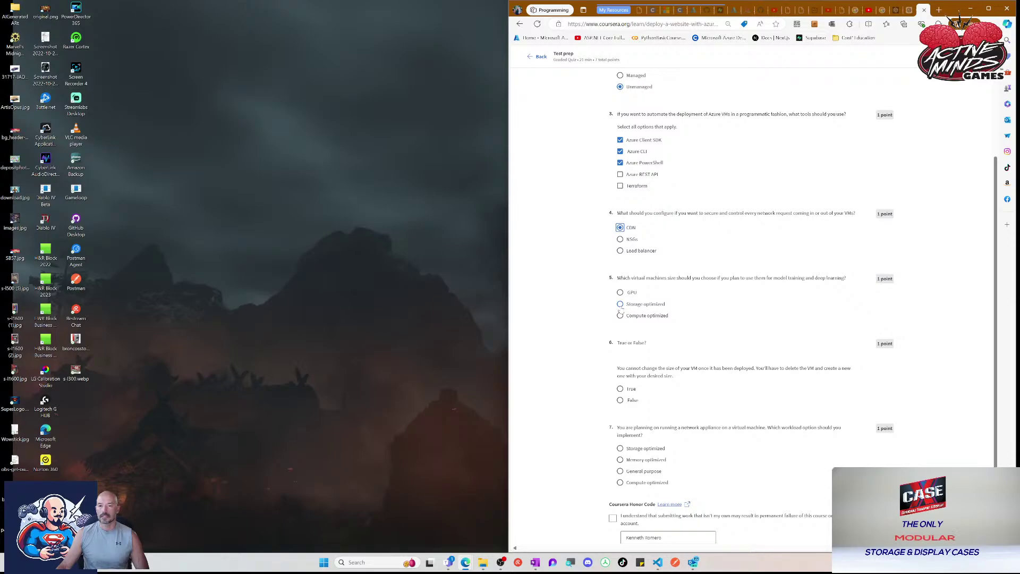
pyautogui.click(620, 292)
# Step: Answer question 6 on changing the VM size with False and question 7 on the network appliance with General purpose
pyautogui.scroll(-2, 802, 334)
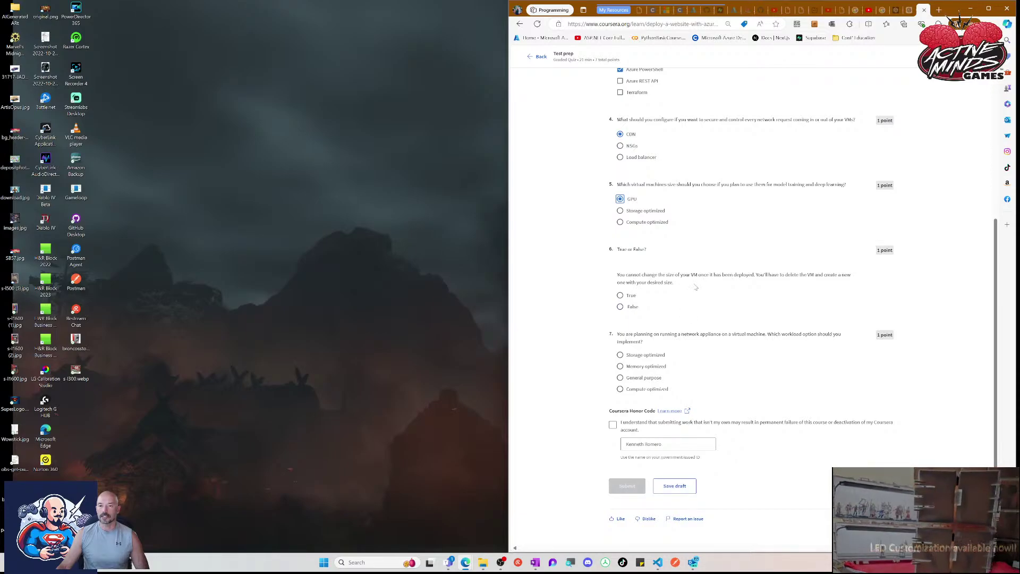
pyautogui.click(620, 307)
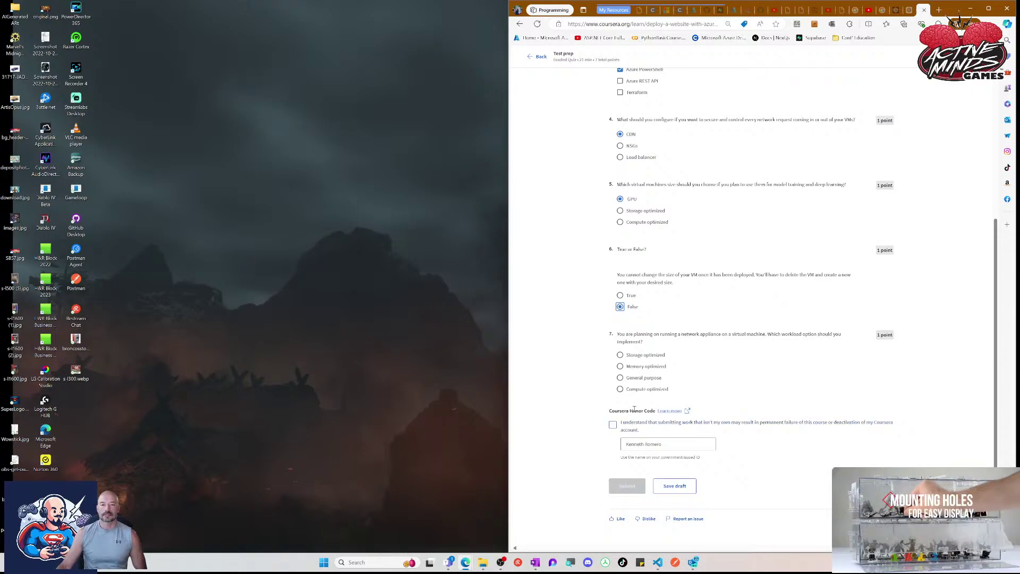
pyautogui.click(620, 378)
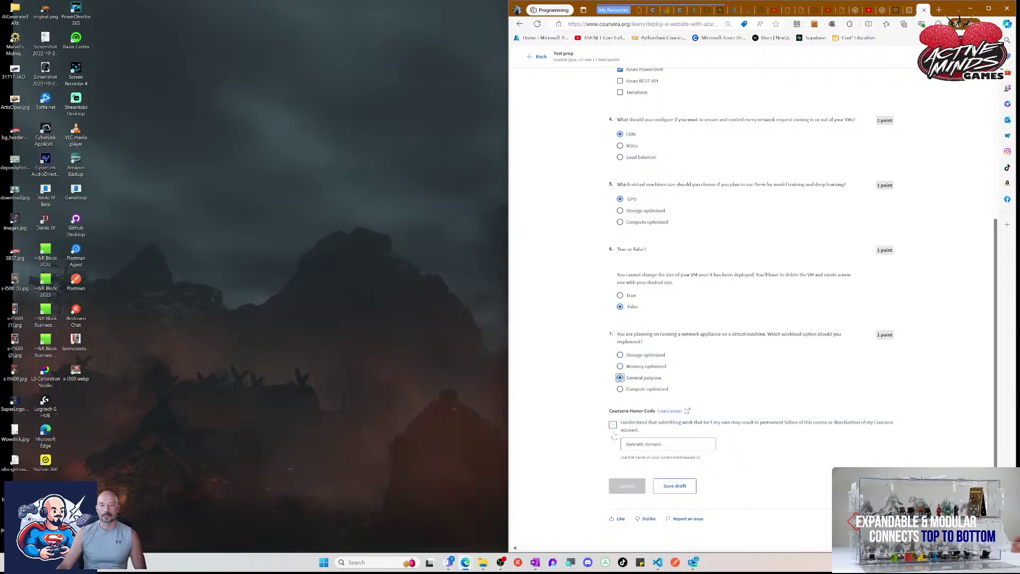
# Step: Accept the Coursera Honor Code with the student's full name filled in and submit the quiz
pyautogui.click(613, 425)
pyautogui.scroll(3, 753, 384)
pyautogui.scroll(1, 753, 385)
pyautogui.scroll(-4, 752, 390)
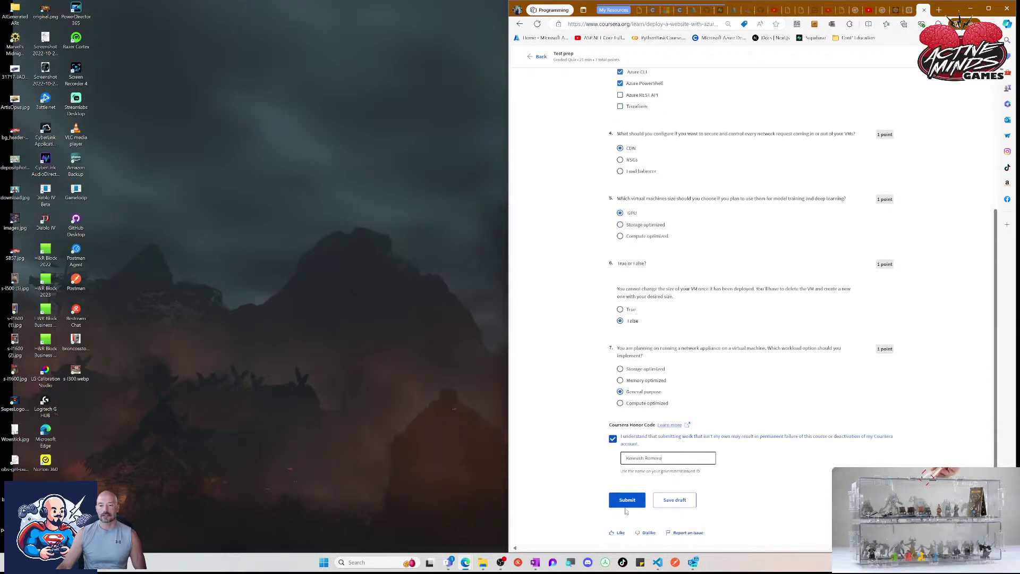
pyautogui.click(627, 504)
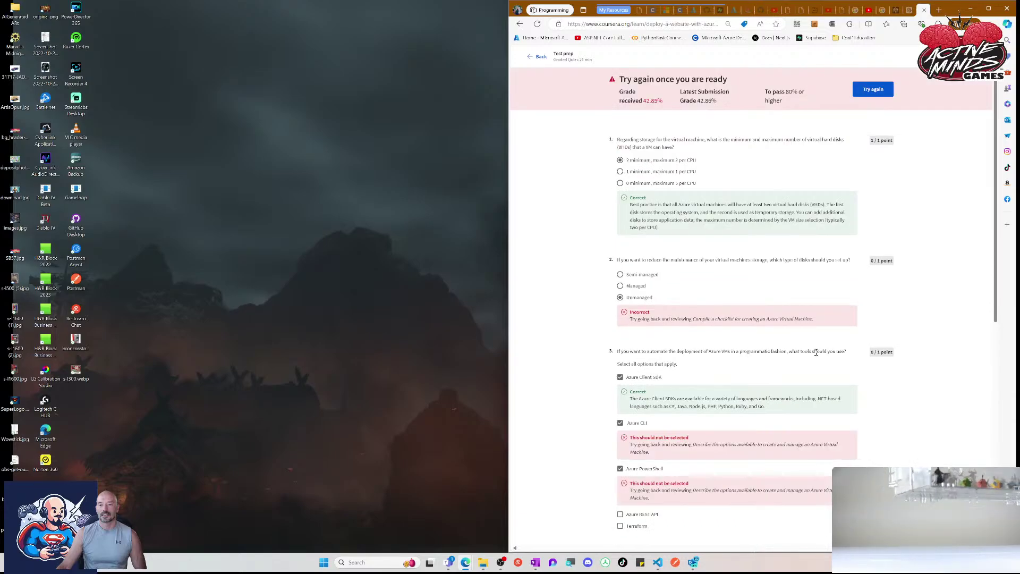
# Step: Review the graded feedback on each quiz question, highlighting "programmatic fashion" in question 3
pyautogui.scroll(-2, 814, 352)
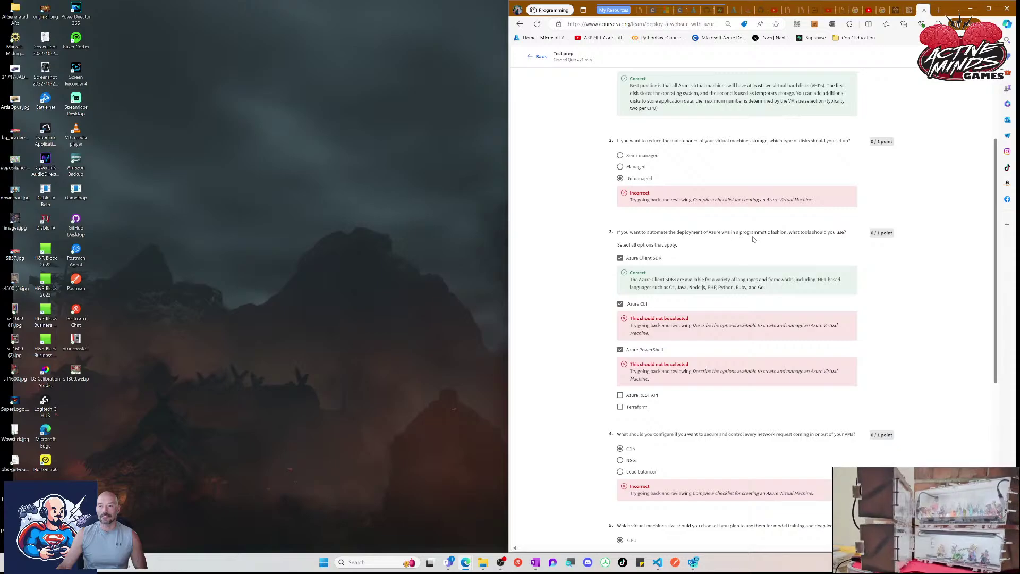
pyautogui.moveTo(739, 233); pyautogui.dragTo(787, 233)
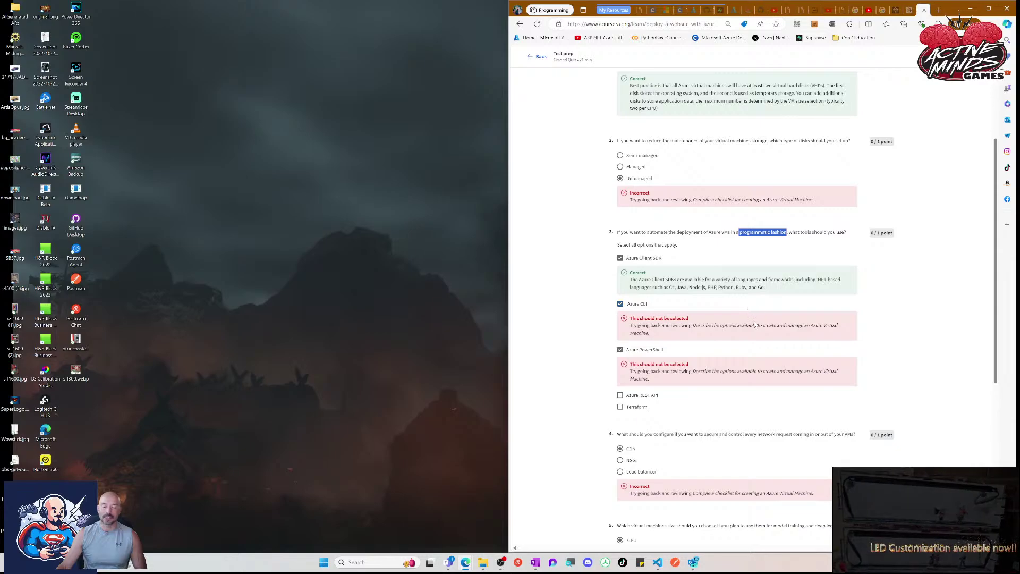
pyautogui.scroll(-4, 749, 319)
pyautogui.scroll(-2, 761, 358)
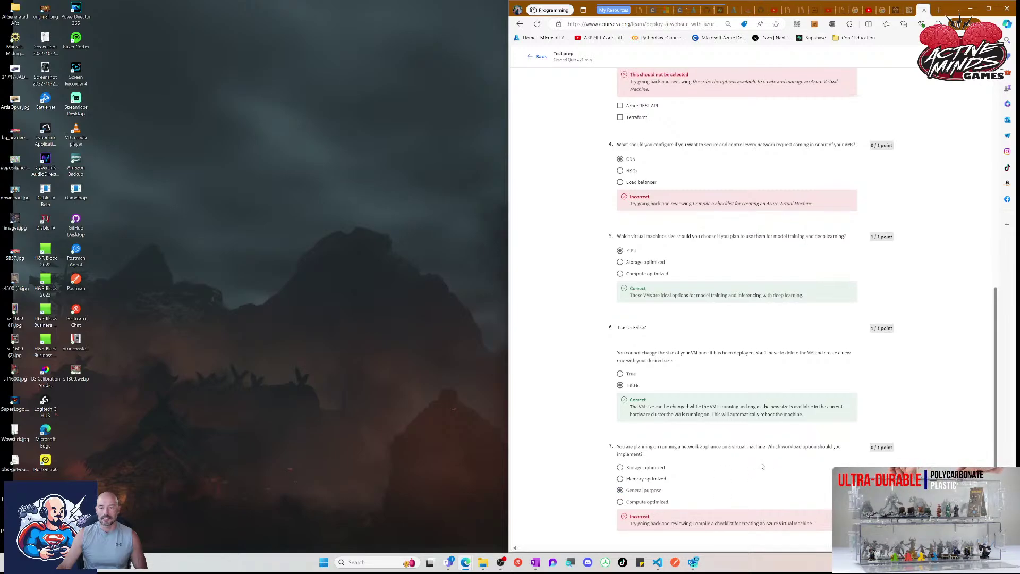
pyautogui.scroll(3, 762, 466)
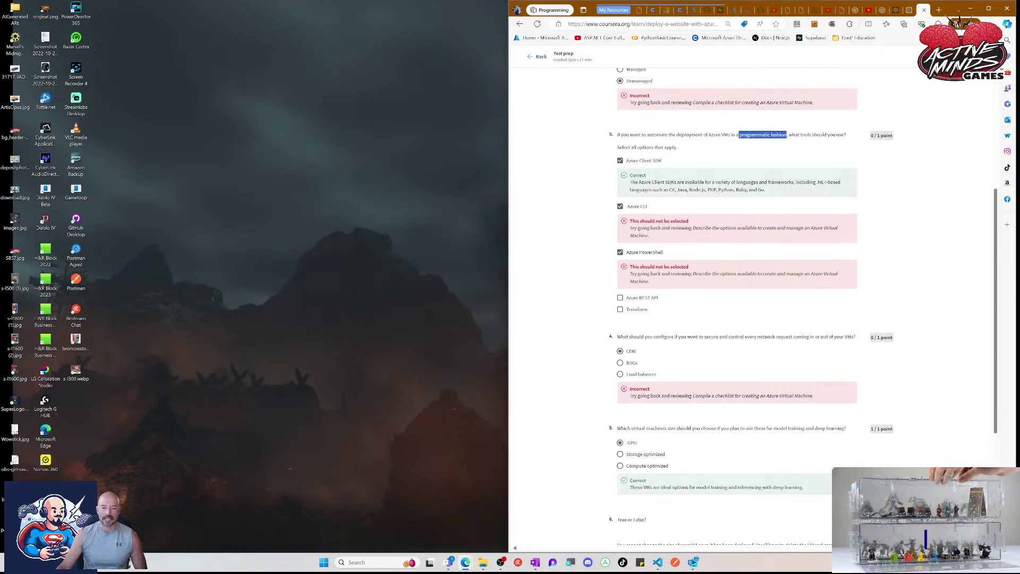
# Step: Switch to OneNote and open the Create Web Site (VM) page in the Azure Training section
pyautogui.click(536, 563)
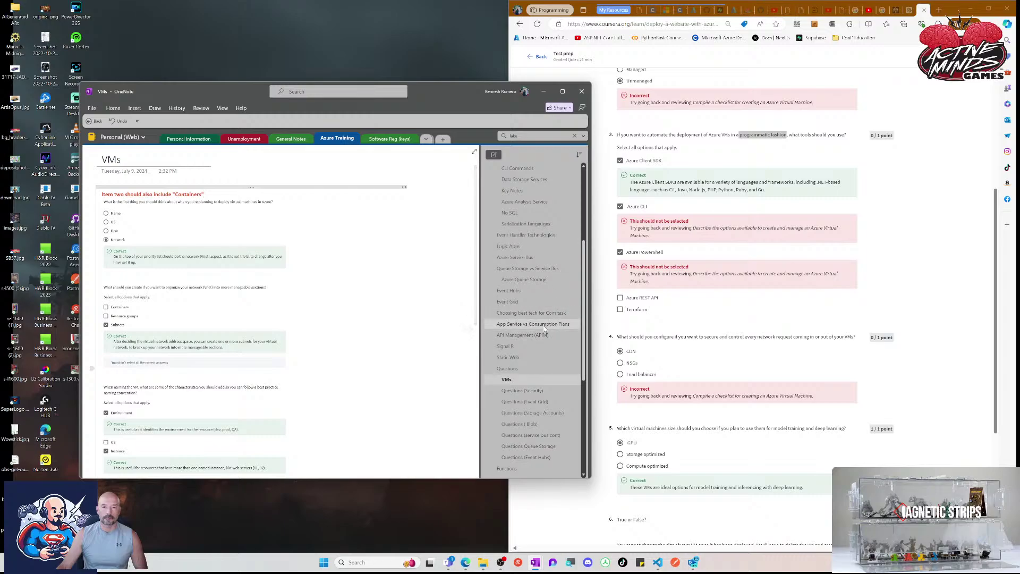
pyautogui.scroll(2, 545, 329)
pyautogui.scroll(-2, 526, 380)
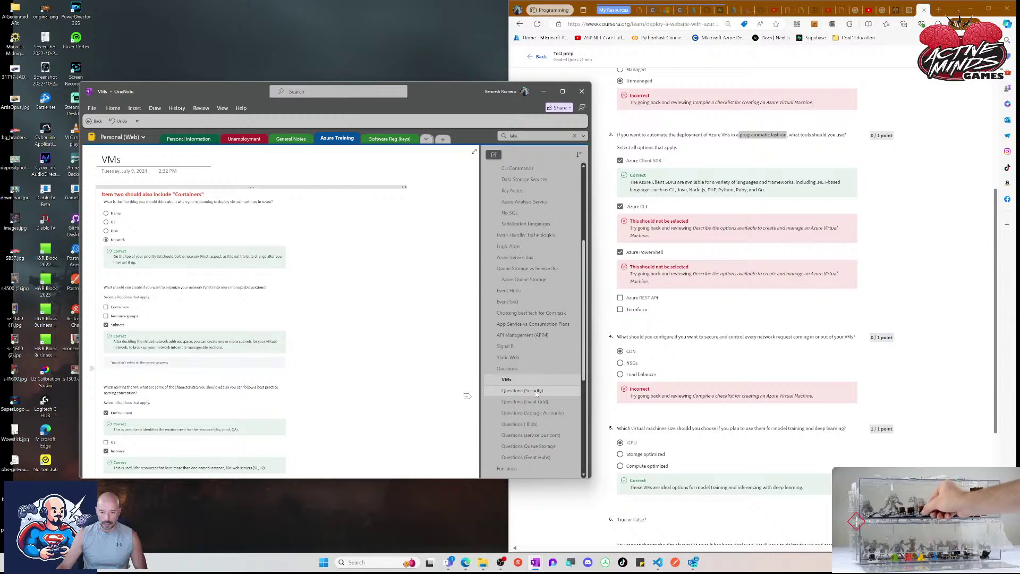
pyautogui.scroll(1, 527, 397)
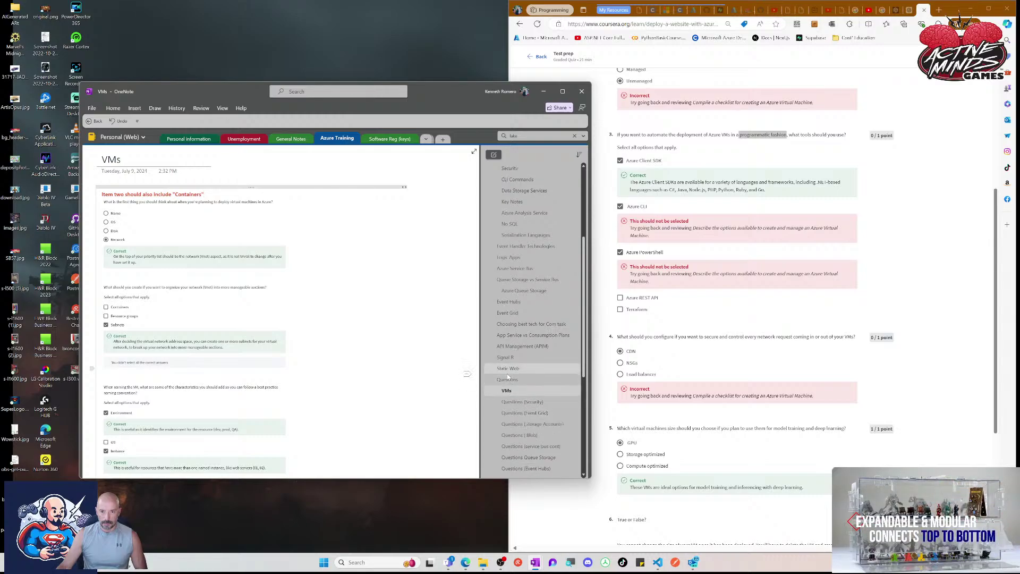
pyautogui.scroll(5, 512, 319)
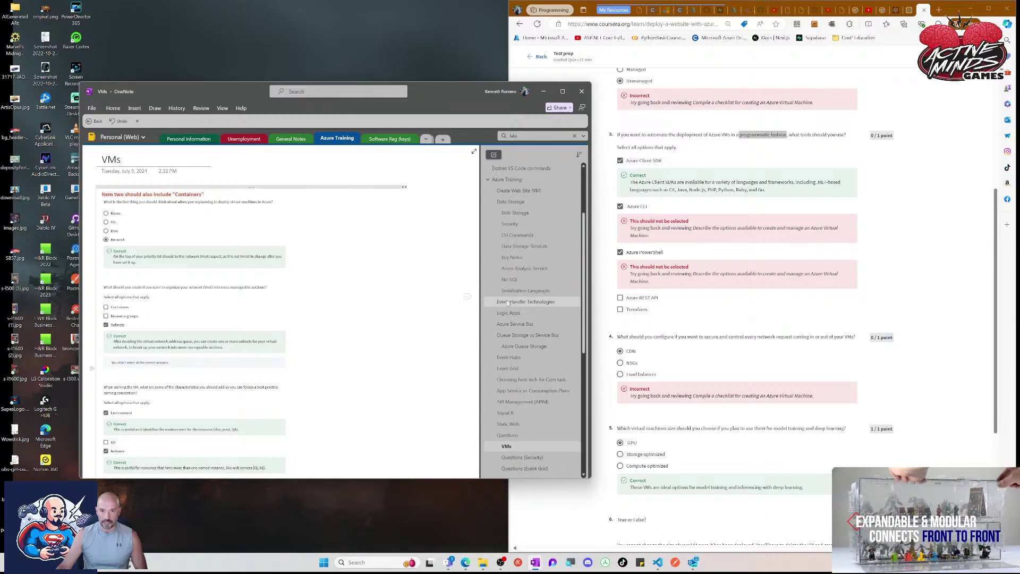
pyautogui.click(515, 192)
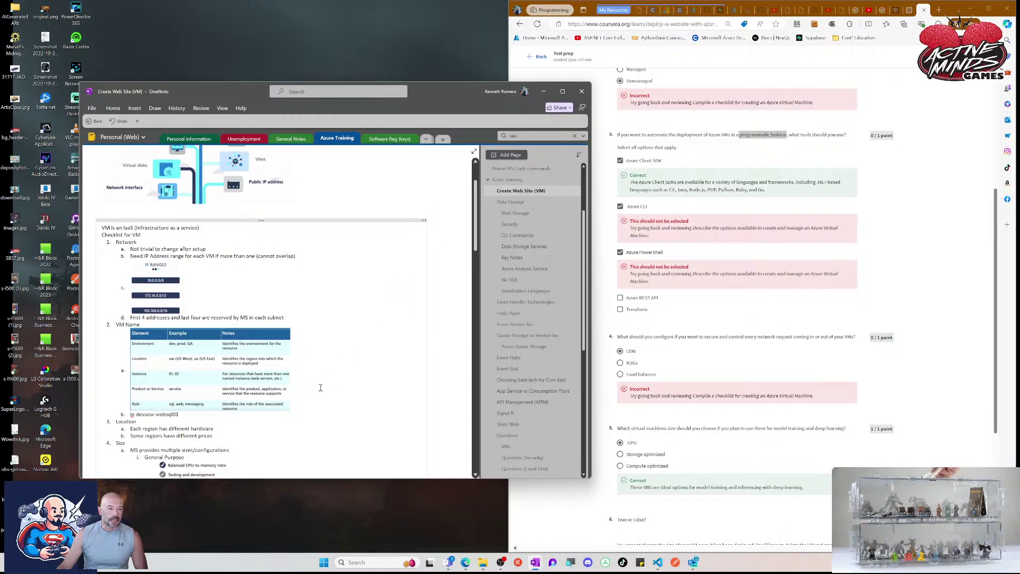
# Step: Read through the VM notes on sizes, pricing, storage, Azure Resource Manager, site recovery and backup
pyautogui.scroll(-3, 321, 387)
pyautogui.scroll(-3, 320, 388)
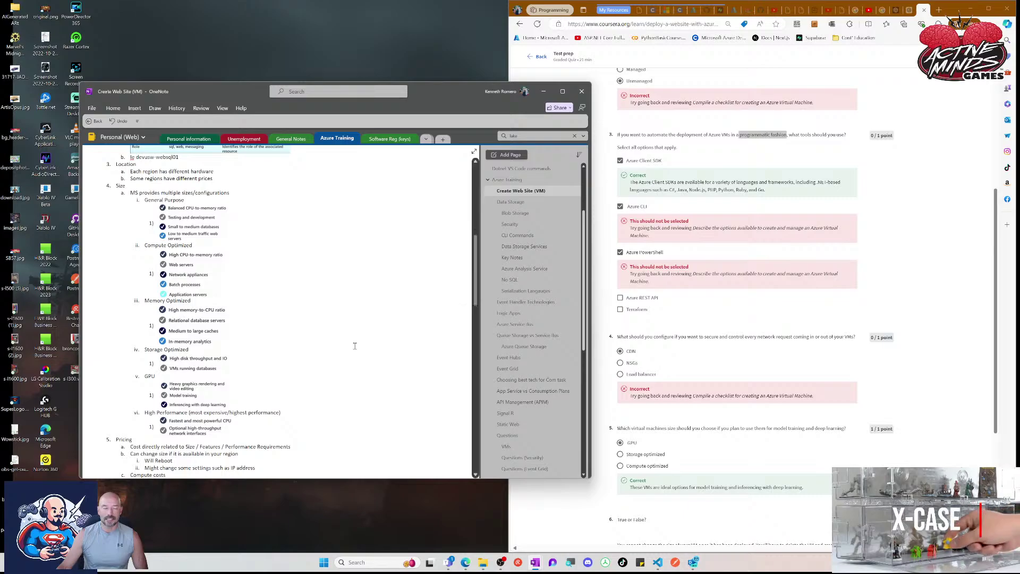
pyautogui.scroll(-10, 343, 341)
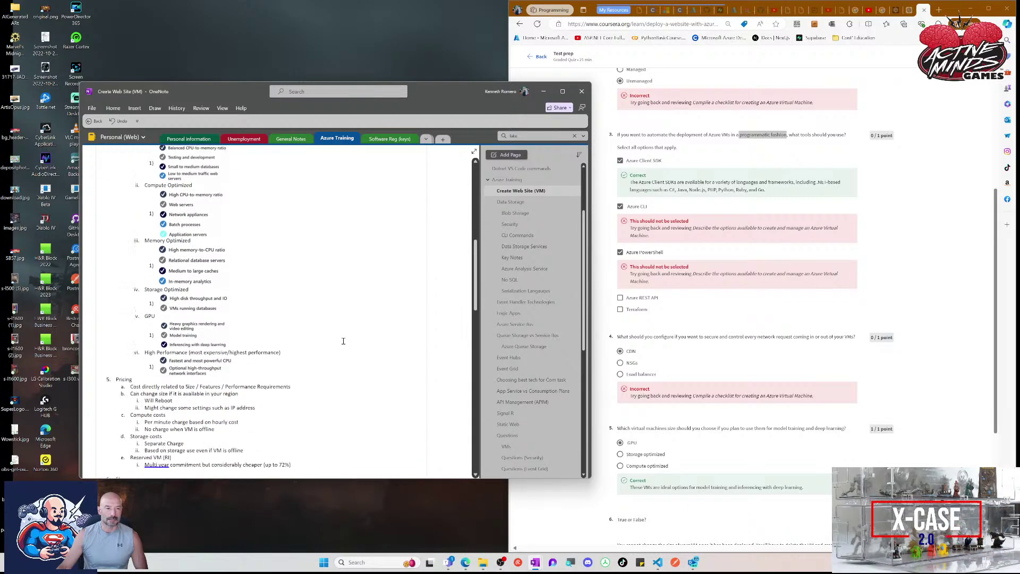
pyautogui.scroll(3, 343, 341)
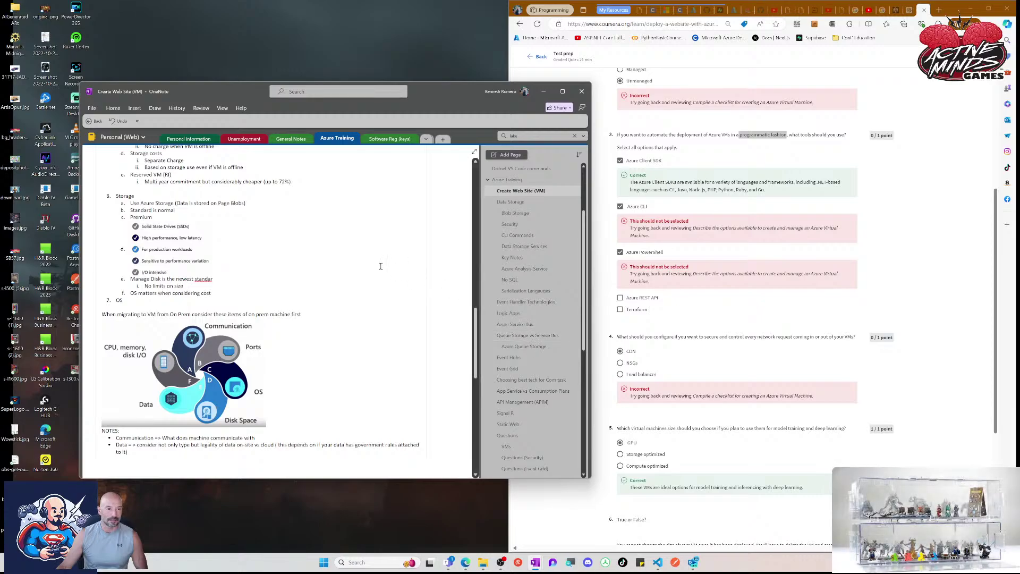
pyautogui.scroll(-5, 370, 267)
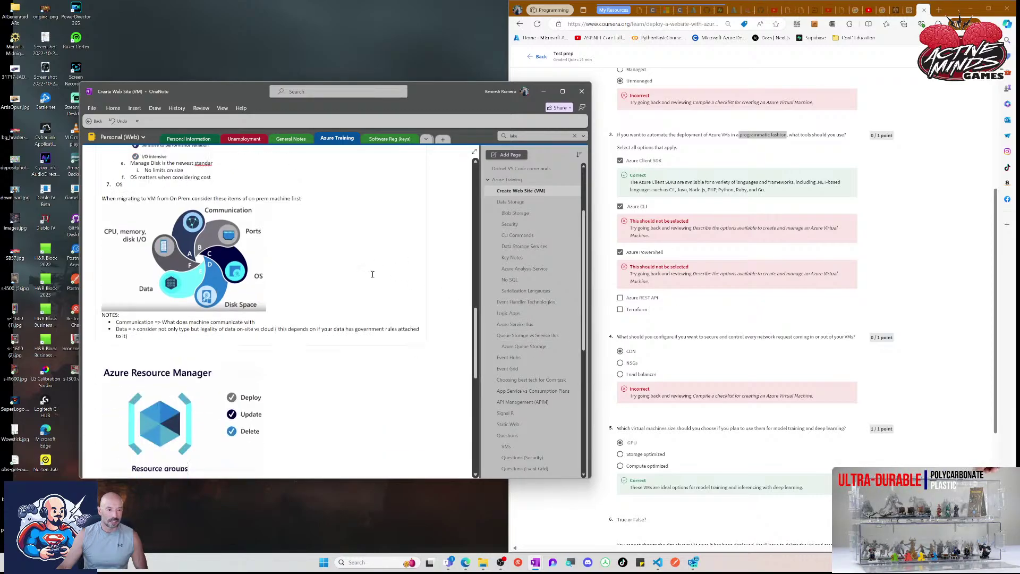
pyautogui.scroll(-4, 372, 274)
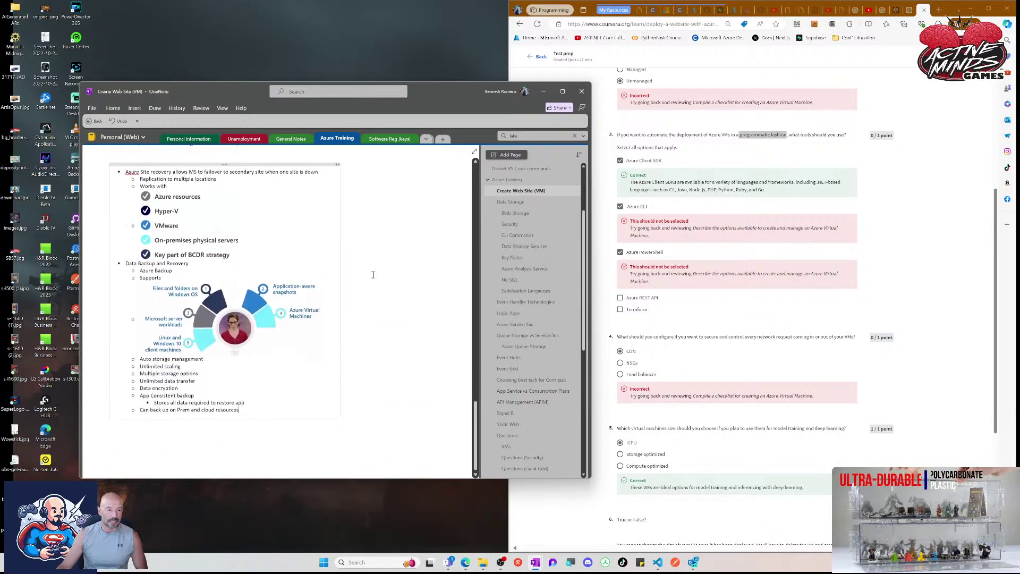
pyautogui.scroll(1, 372, 274)
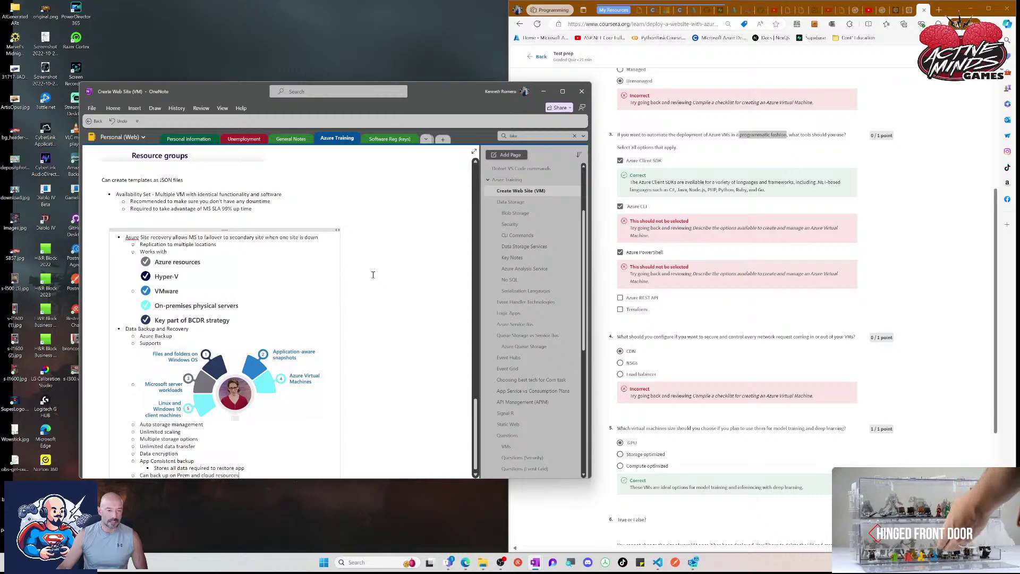
pyautogui.scroll(-2, 373, 275)
pyautogui.scroll(2, 372, 283)
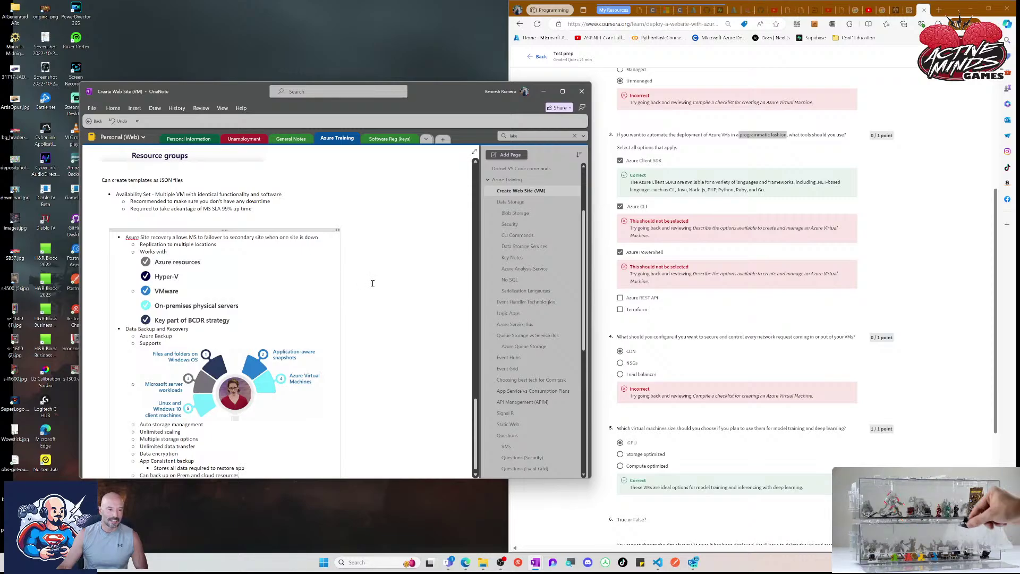
pyautogui.scroll(-3, 372, 283)
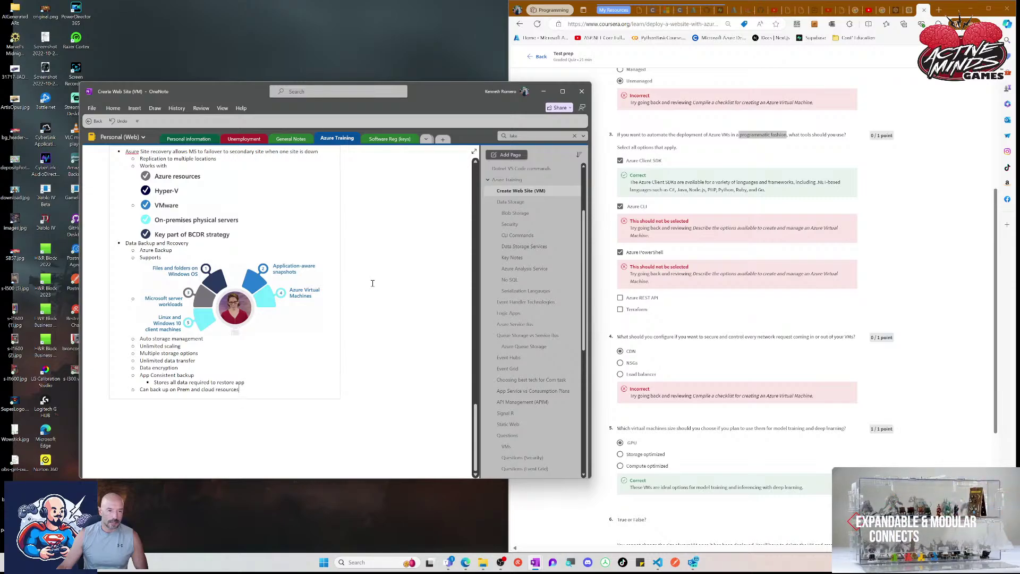
pyautogui.scroll(8, 440, 240)
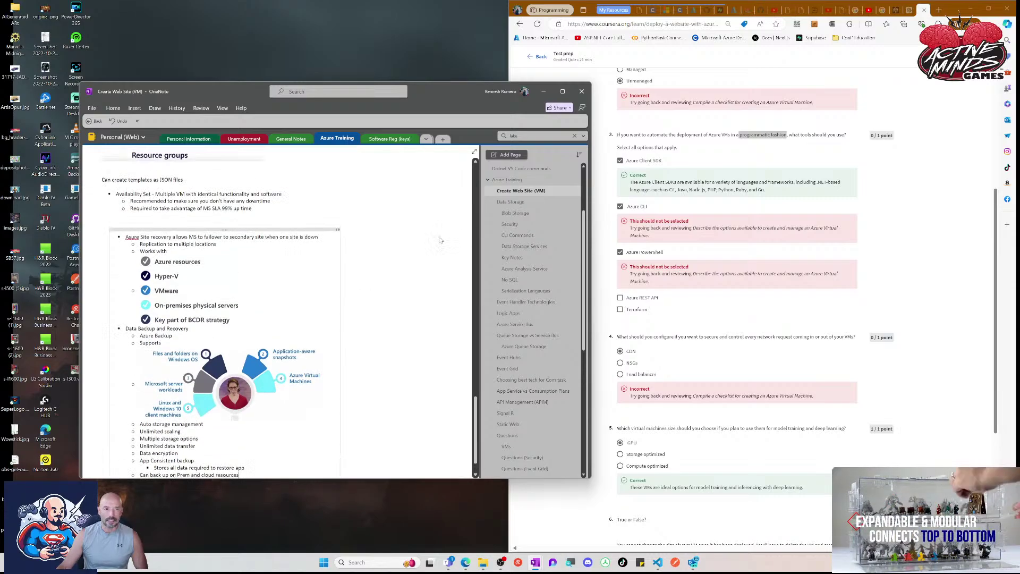
# Step: Correct "standar" to "standard" in the Manage Disk note under Storage
pyautogui.scroll(5, 440, 240)
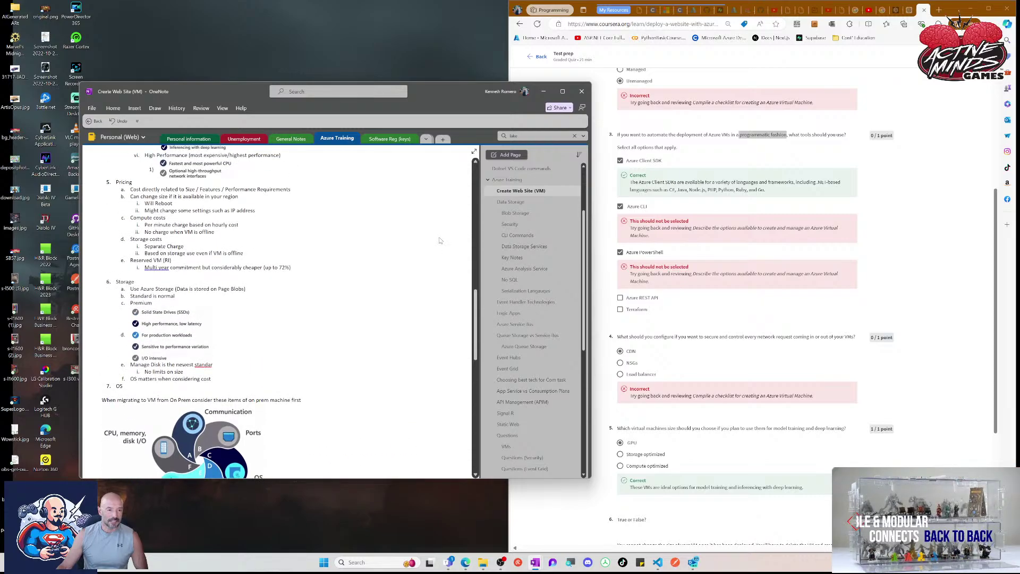
pyautogui.click(222, 363)
pyautogui.write('d')
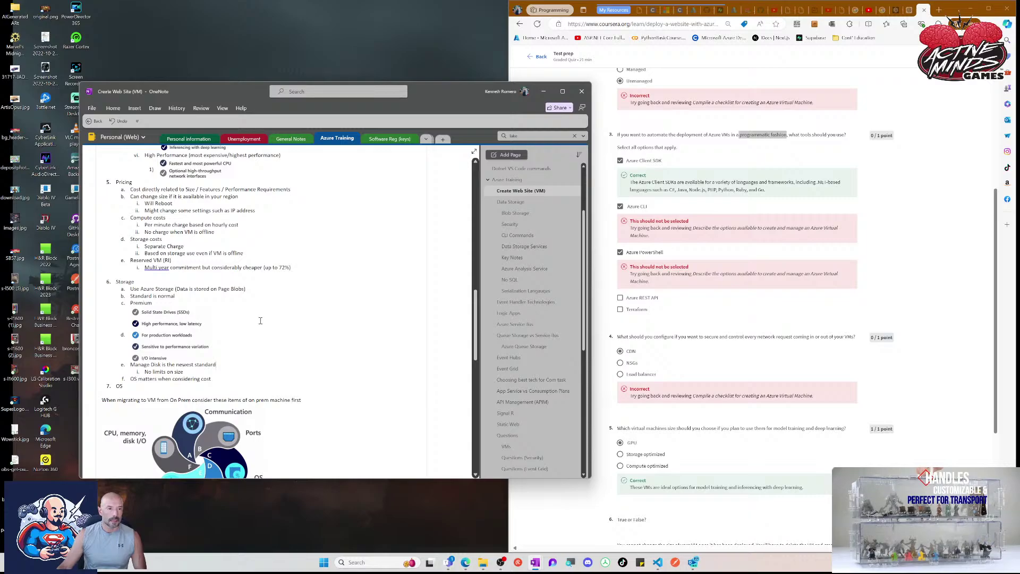
pyautogui.click(287, 269)
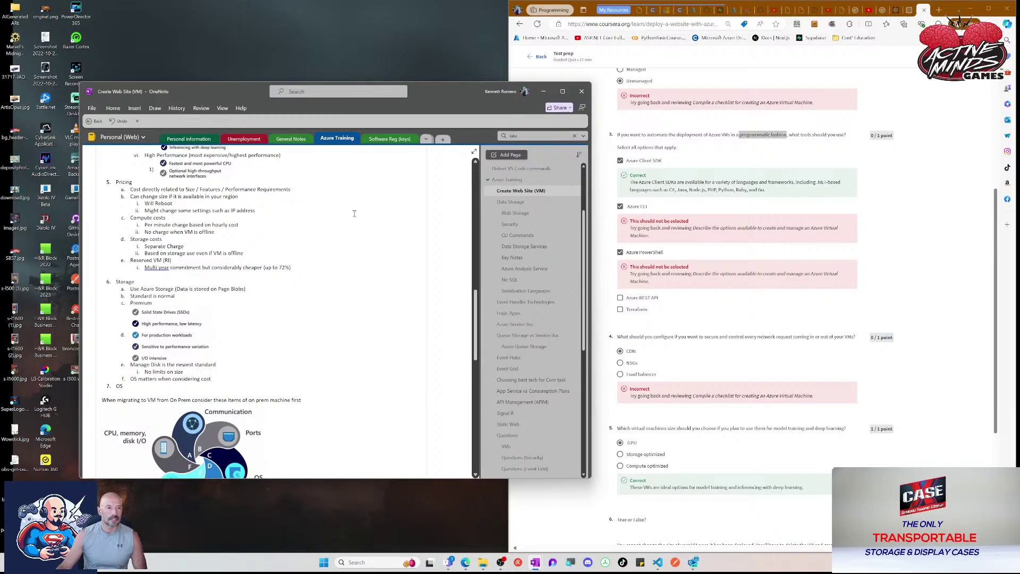
pyautogui.click(938, 13)
pyautogui.click(939, 10)
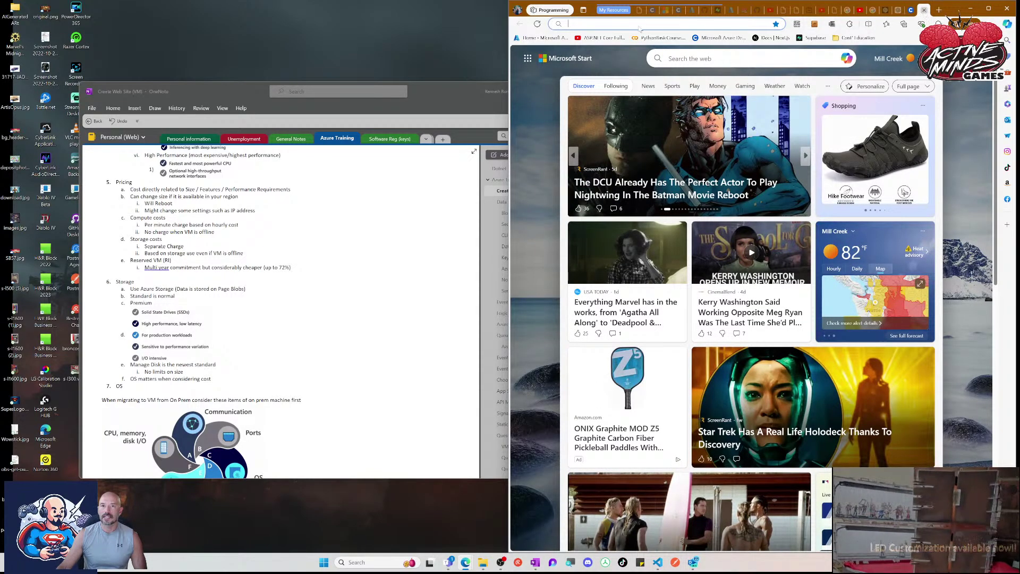
pyautogui.click(924, 10)
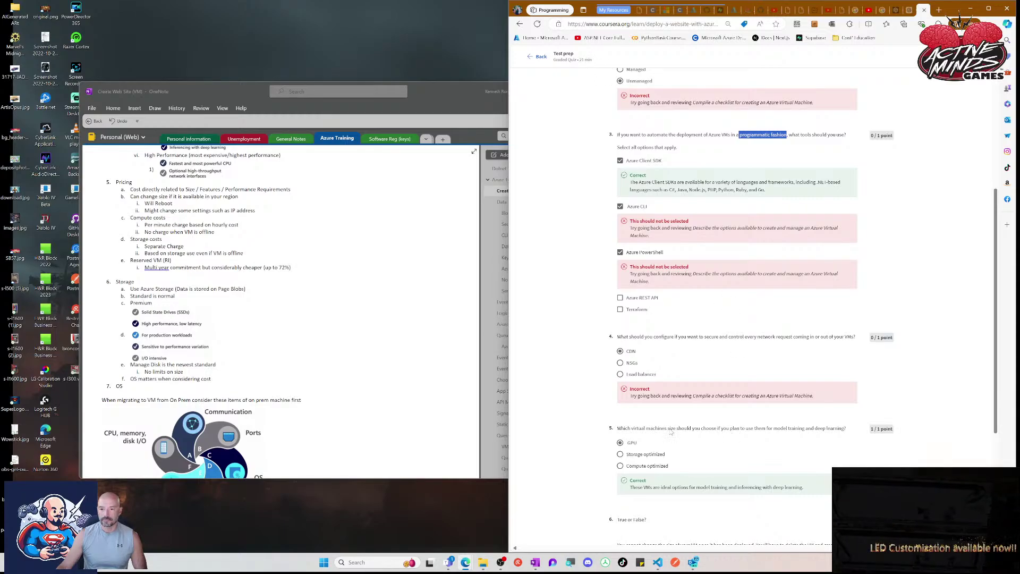
# Step: Compare the graded feedback on questions 4 to 7 with the VM size and pricing notes
pyautogui.scroll(-4, 707, 433)
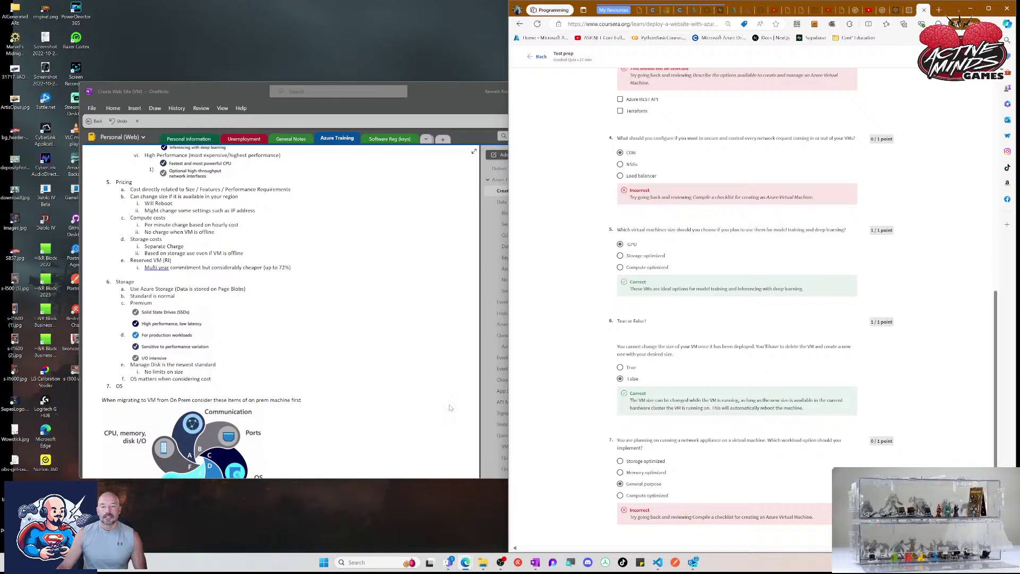
pyautogui.scroll(10, 306, 341)
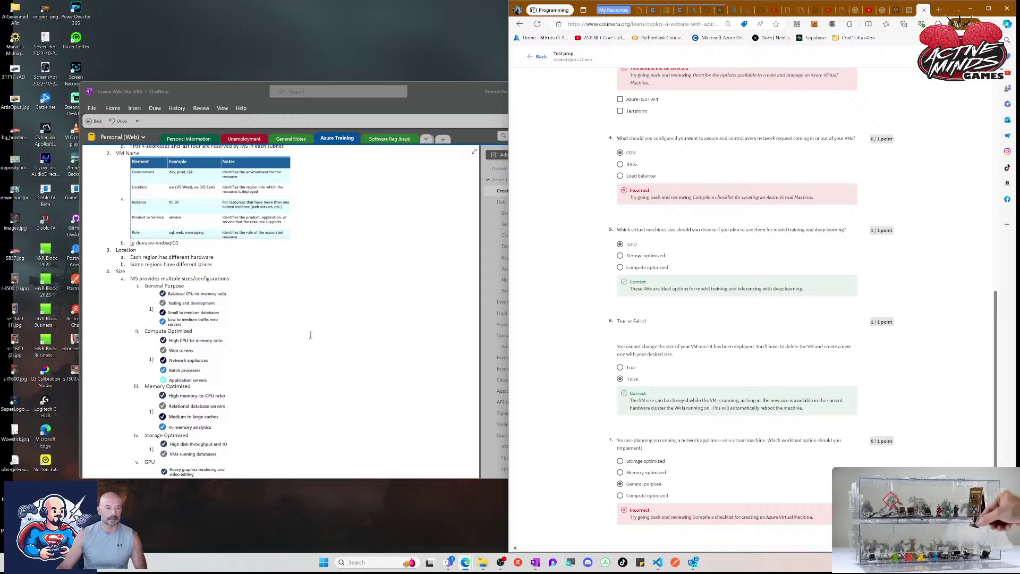
pyautogui.scroll(-4, 315, 326)
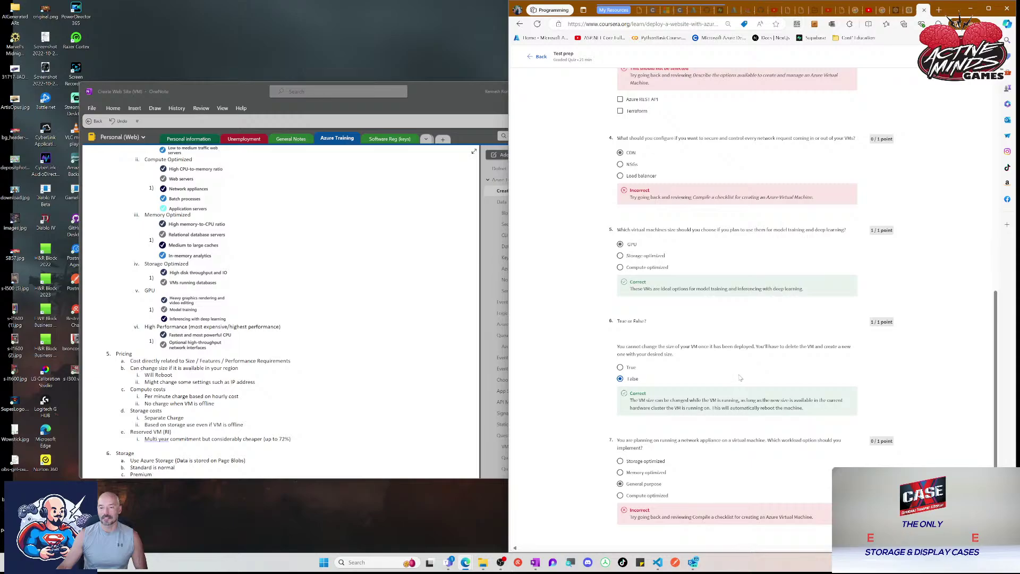
pyautogui.moveTo(786, 229); pyautogui.dragTo(629, 308)
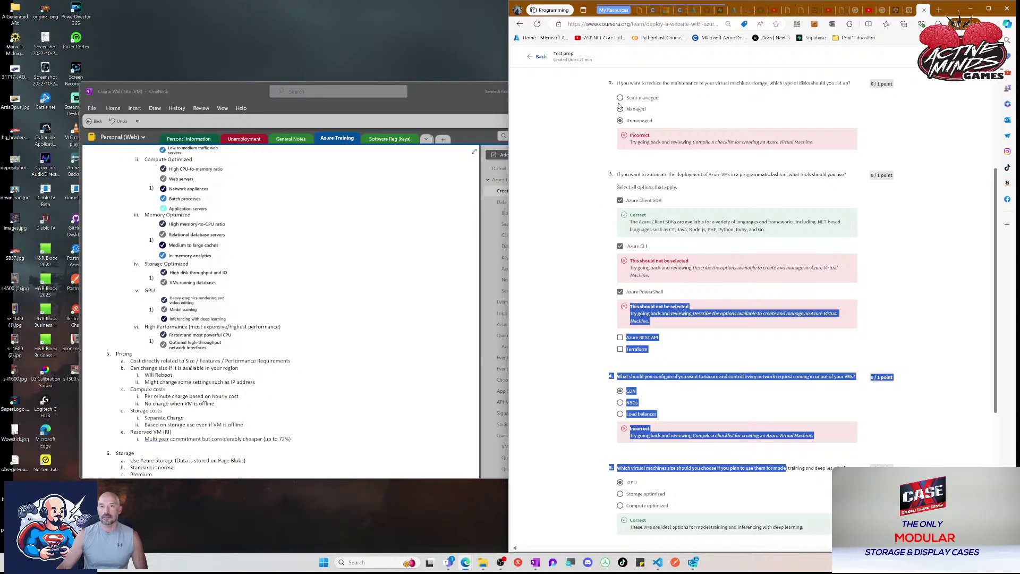
# Step: Go back to the Knowledge check page in the open Coursera course and show the Module 1 lesson list
pyautogui.hotkey('ctrl', 't')
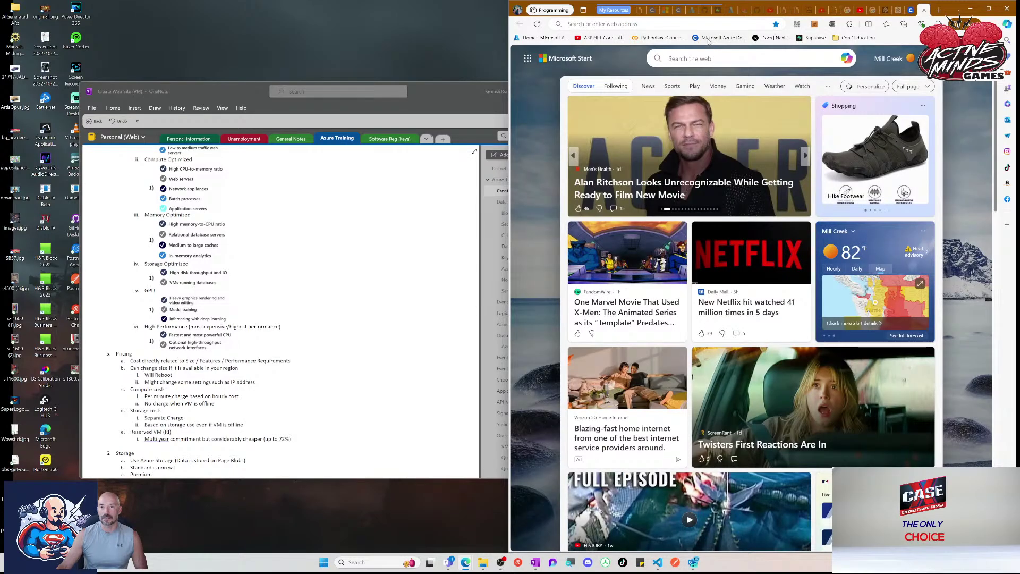
pyautogui.click(680, 10)
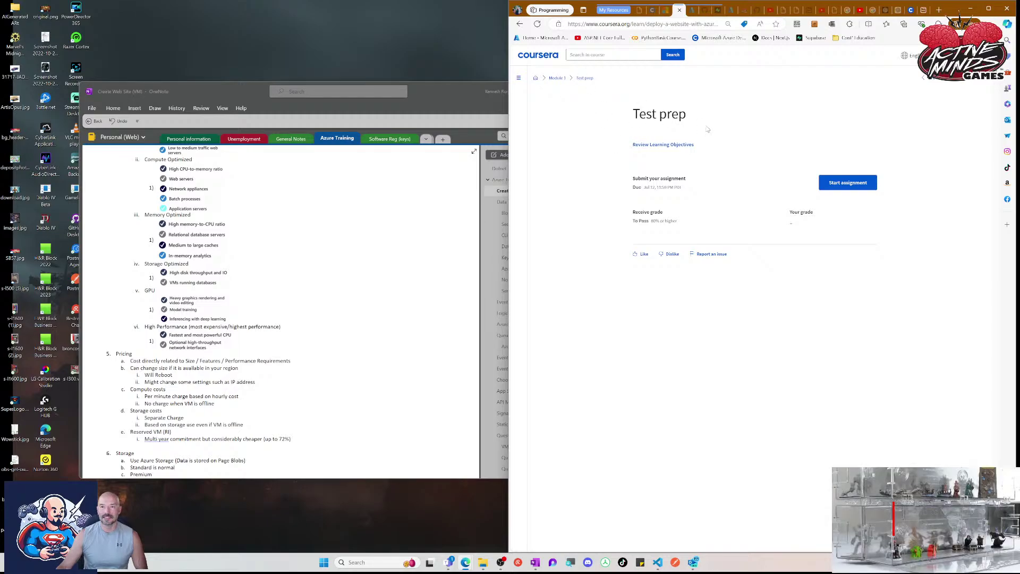
pyautogui.click(520, 24)
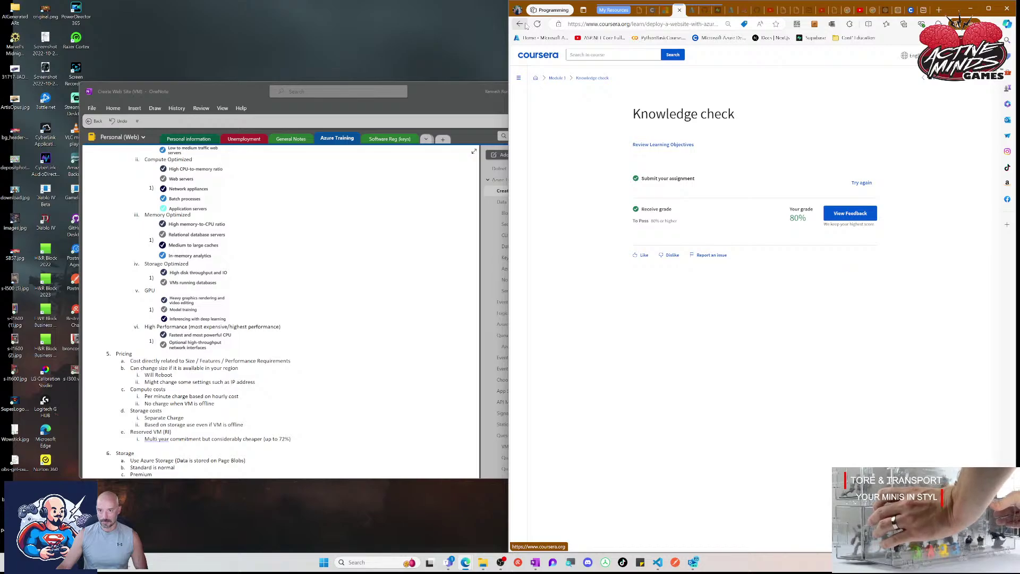
pyautogui.click(519, 78)
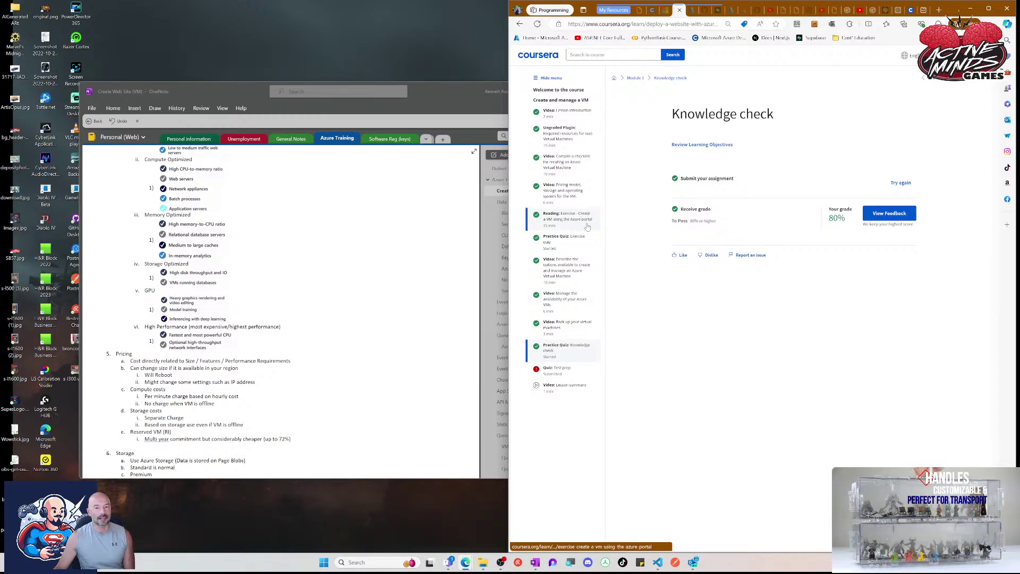
# Step: Return to the graded Test prep feedback, clear the text selection, and review the VM checklist notes from Network to Storage
pyautogui.click(910, 11)
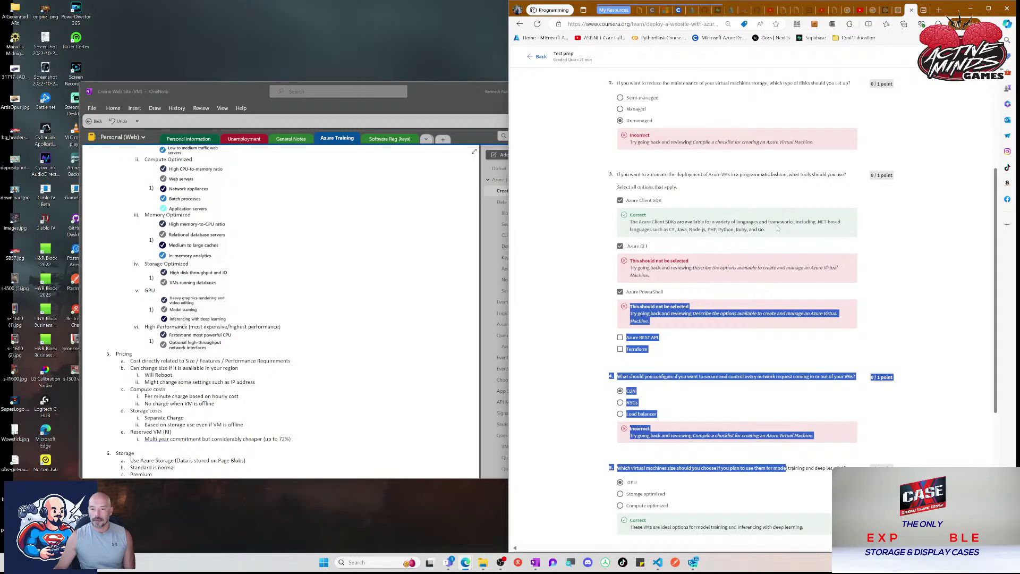
pyautogui.click(761, 433)
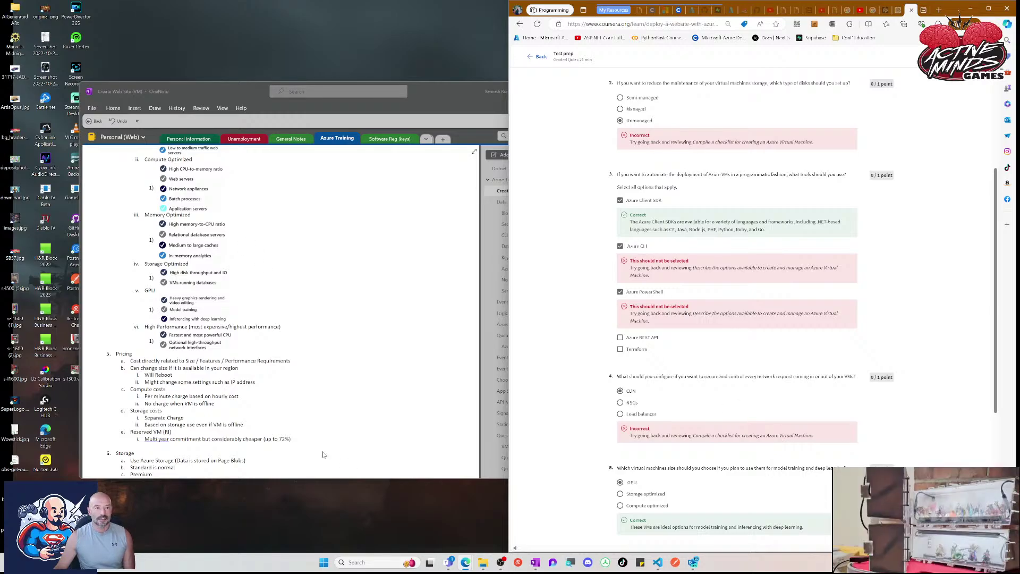
pyautogui.scroll(15, 306, 392)
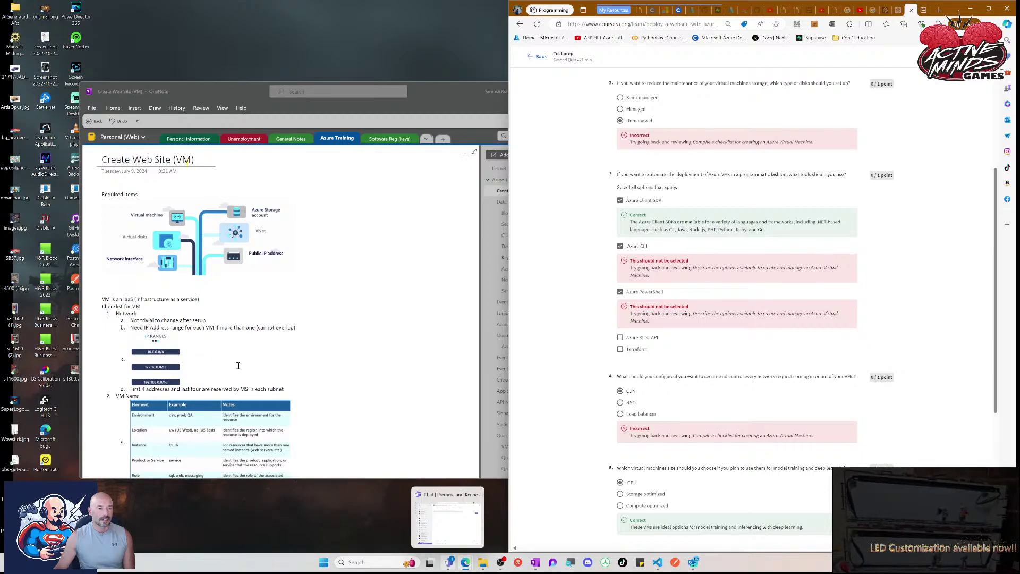
pyautogui.scroll(-5, 238, 365)
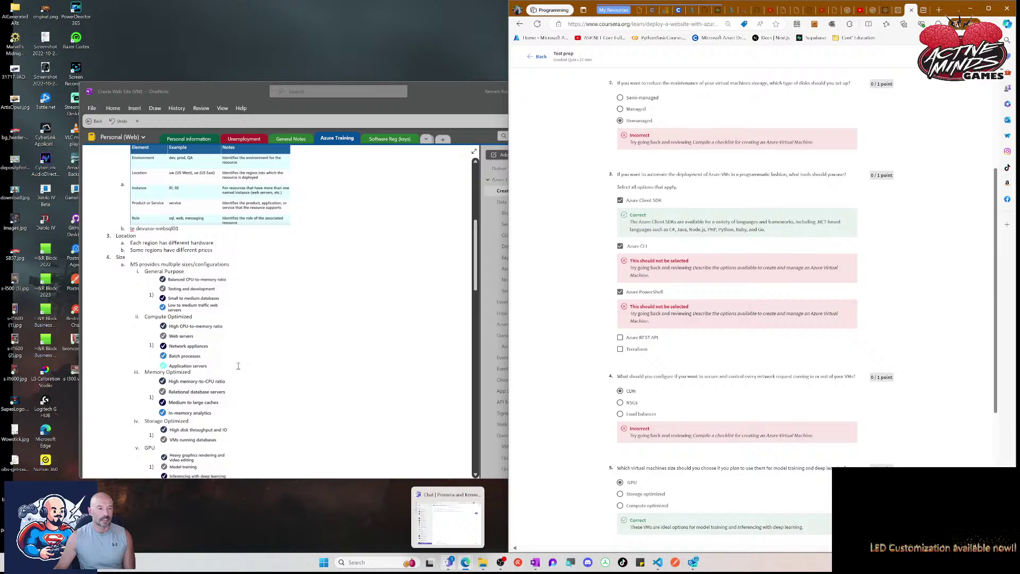
pyautogui.scroll(-3, 238, 366)
pyautogui.scroll(-2, 238, 366)
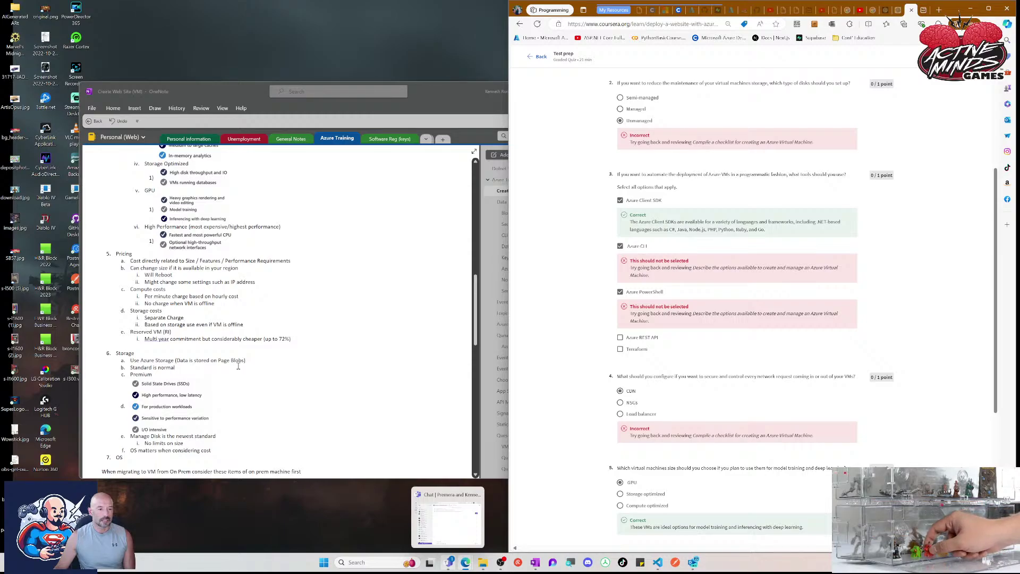
pyautogui.scroll(7, 238, 365)
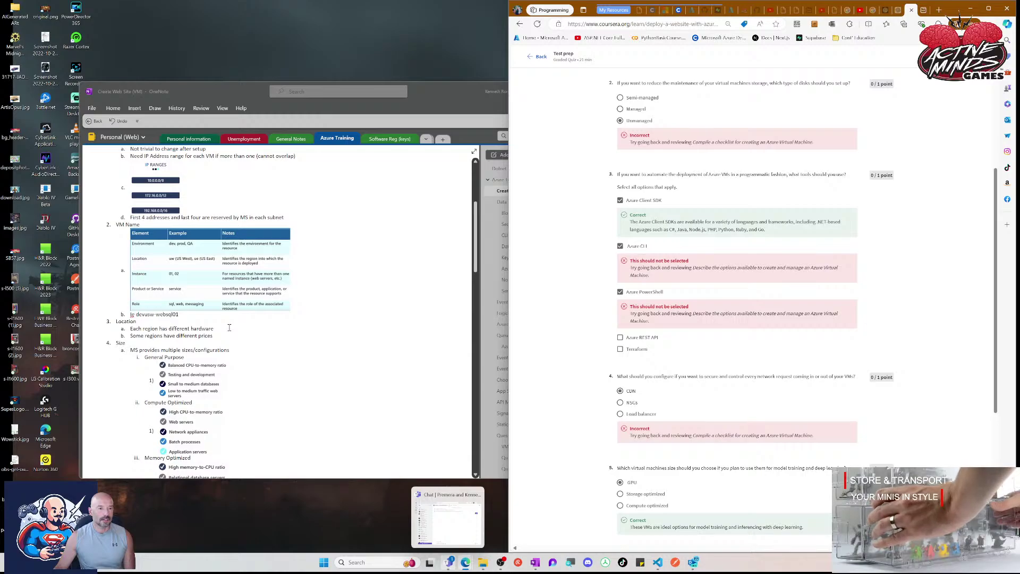
pyautogui.scroll(2, 229, 328)
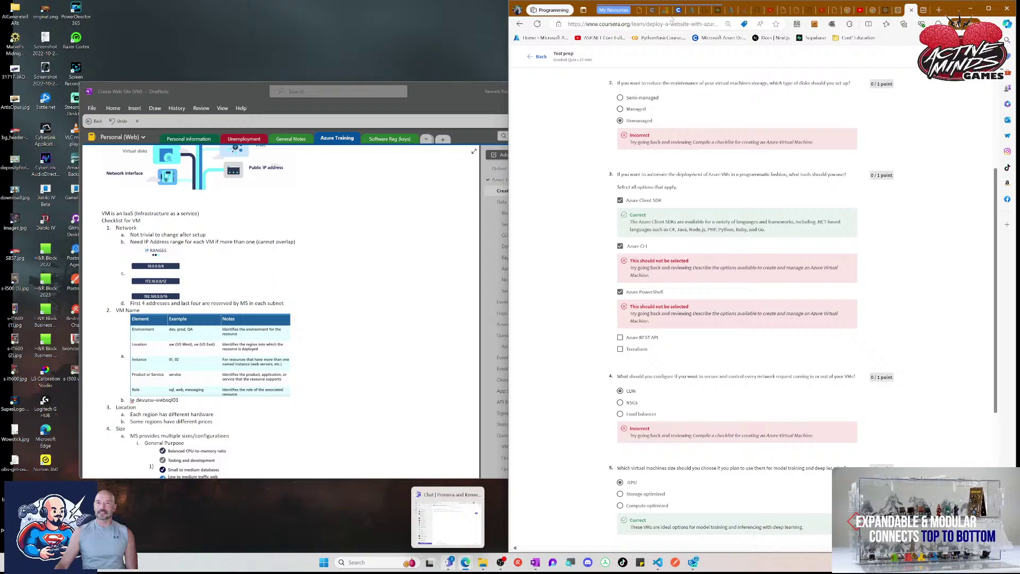
pyautogui.moveTo(677, 12)
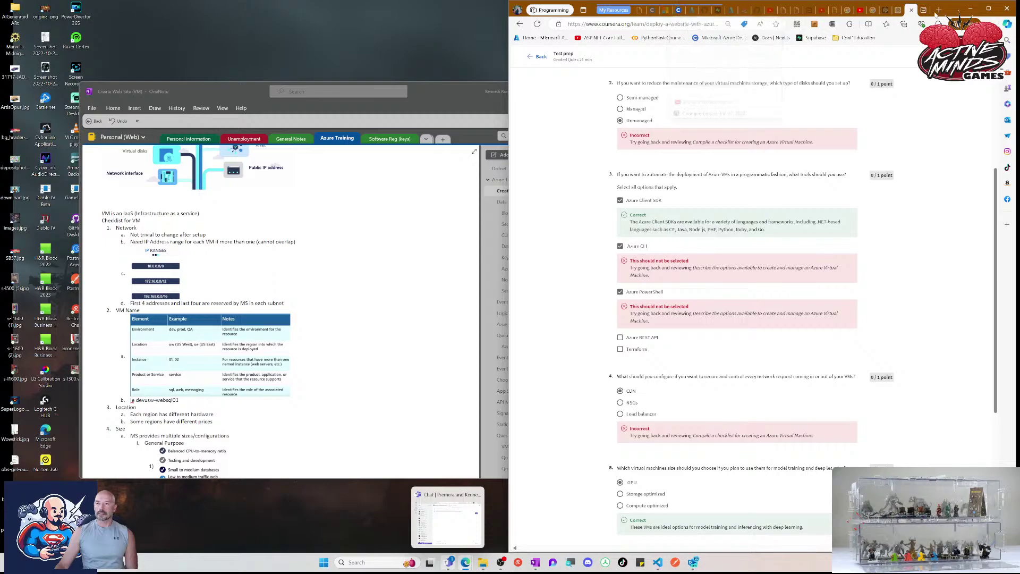
# Step: Open the "Compile a checklist for creating an Azure Virtual Machine" video lesson from the Knowledge check page and play it, skipping ahead
pyautogui.moveTo(925, 12)
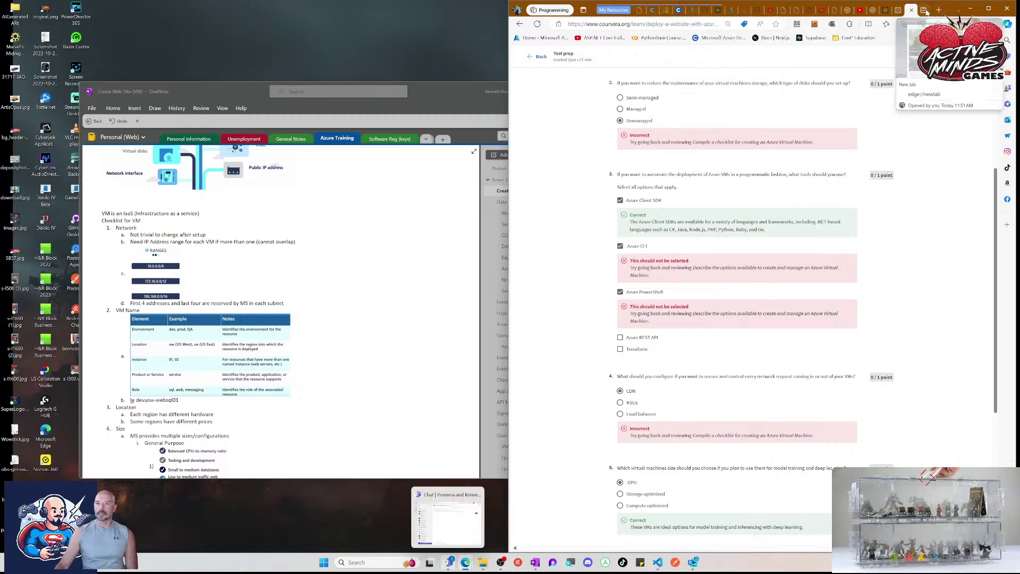
pyautogui.click(678, 10)
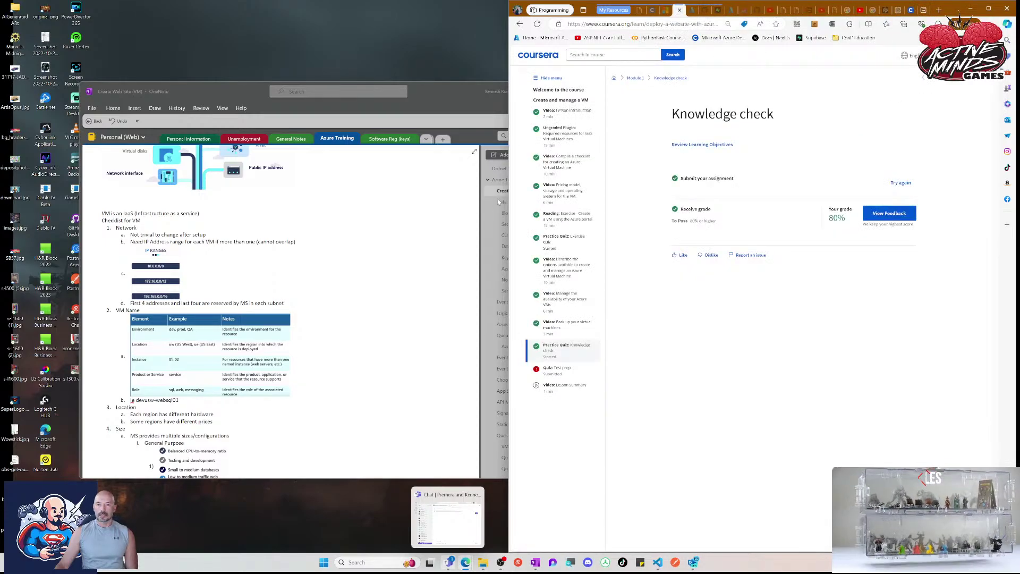
pyautogui.click(577, 171)
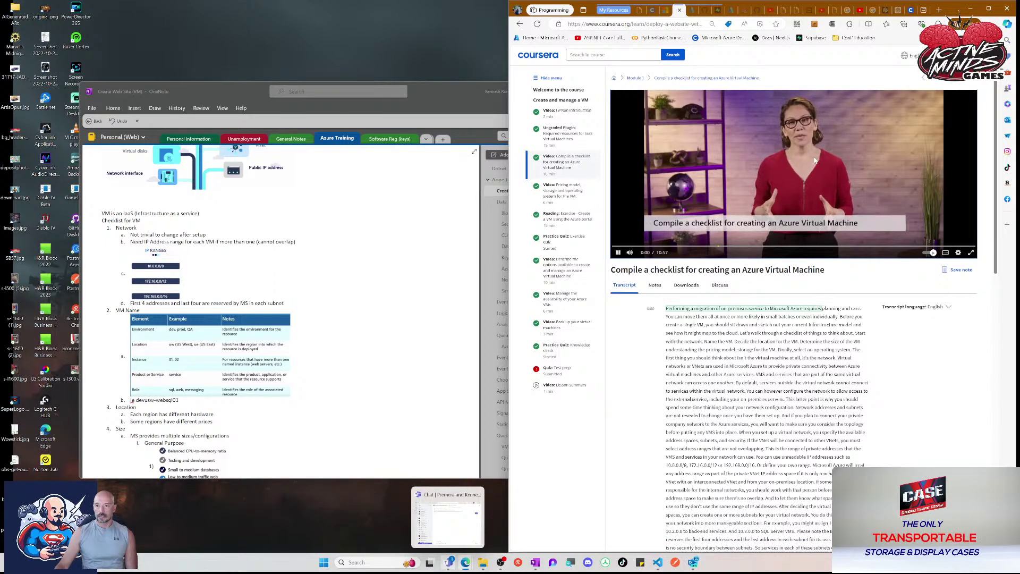
pyautogui.click(807, 158)
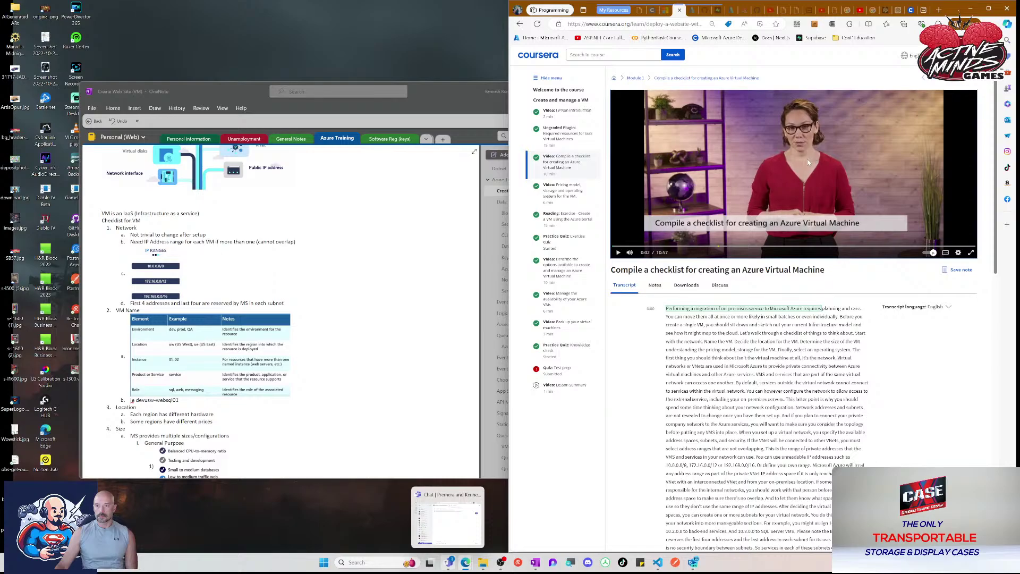
pyautogui.click(805, 162)
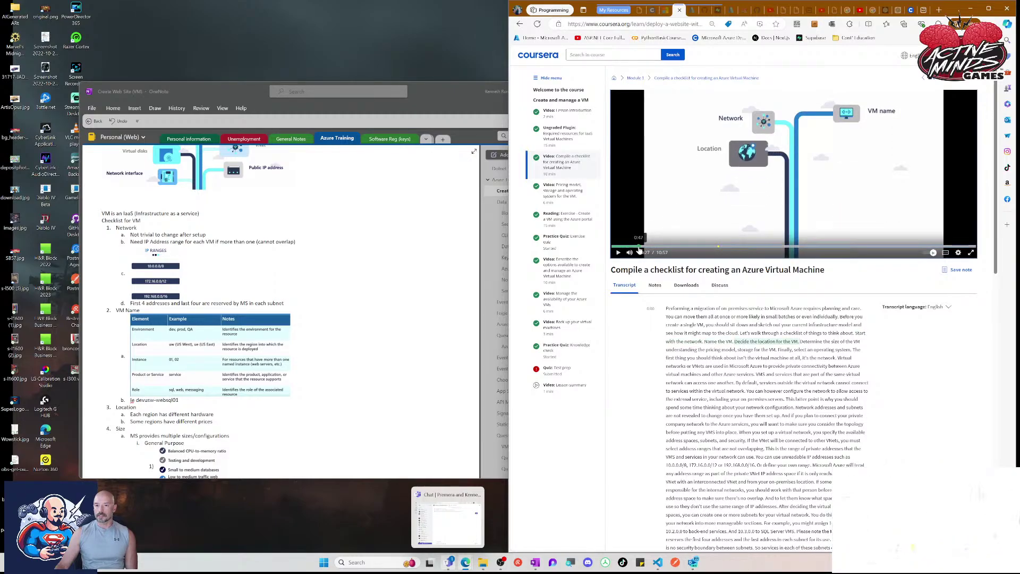
pyautogui.click(639, 247)
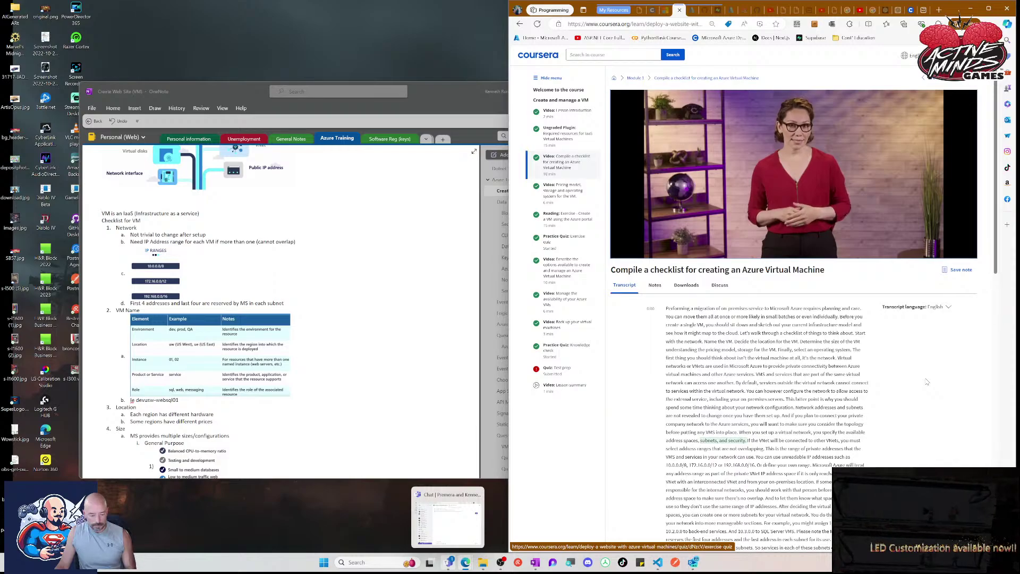
# Step: Search the video lesson's transcript page for "nsg"
pyautogui.hotkey('ctrl', 'f')
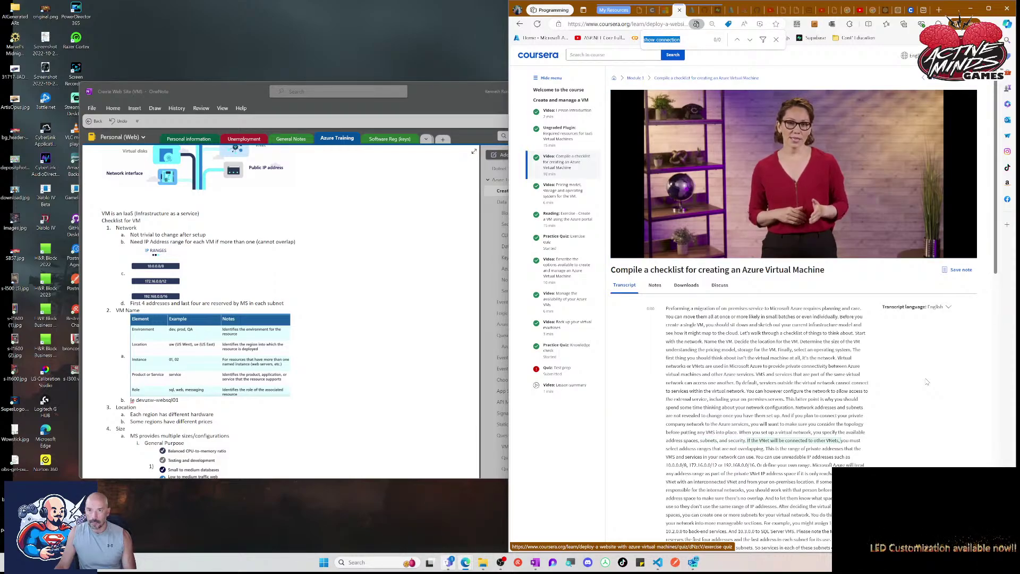
pyautogui.write('n')
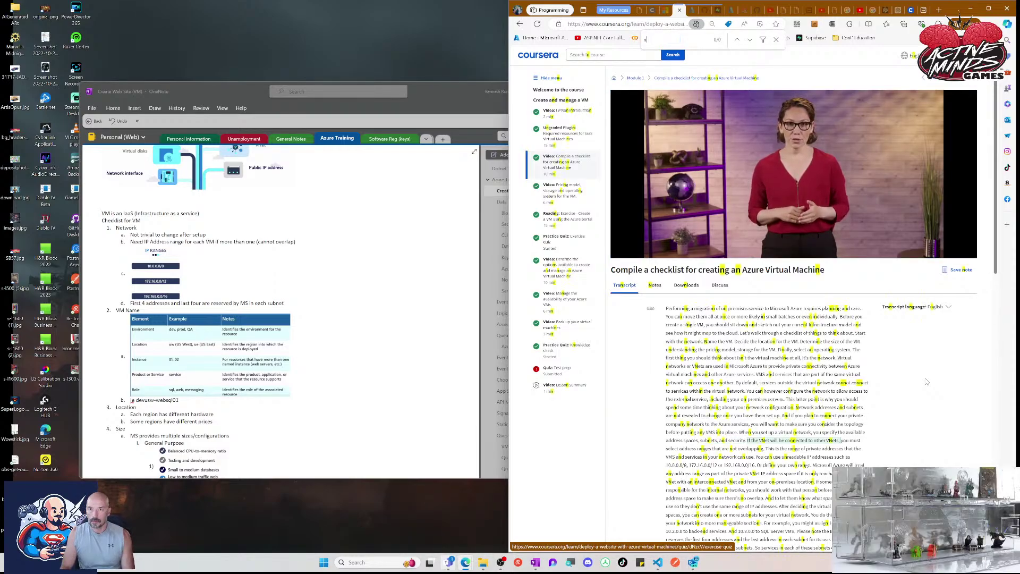
pyautogui.write('sg')
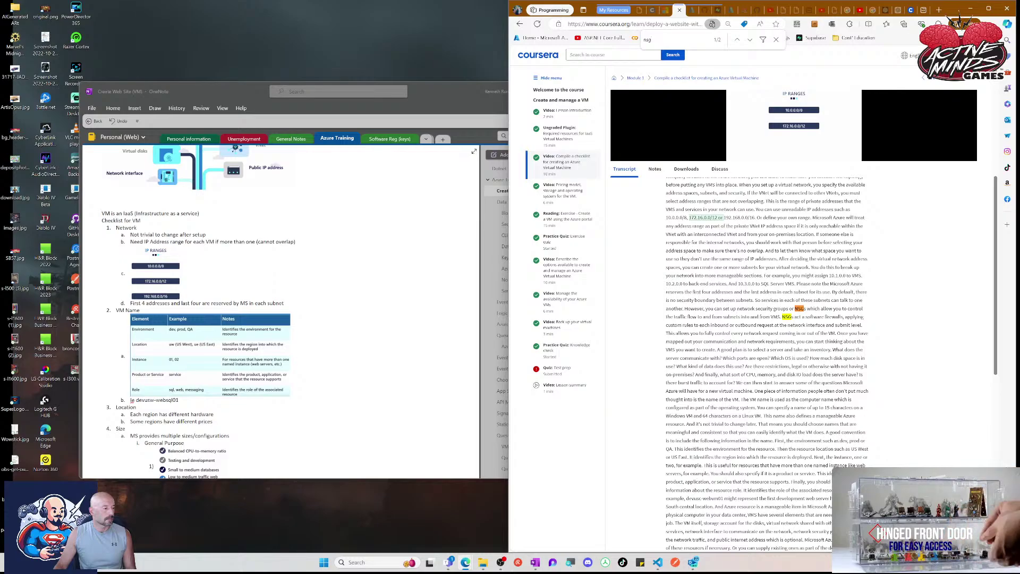
# Step: Add a top-level bullet "NSG - Network Security Group" after the Data Backup and Recovery section of the OneNote page
pyautogui.click(418, 327)
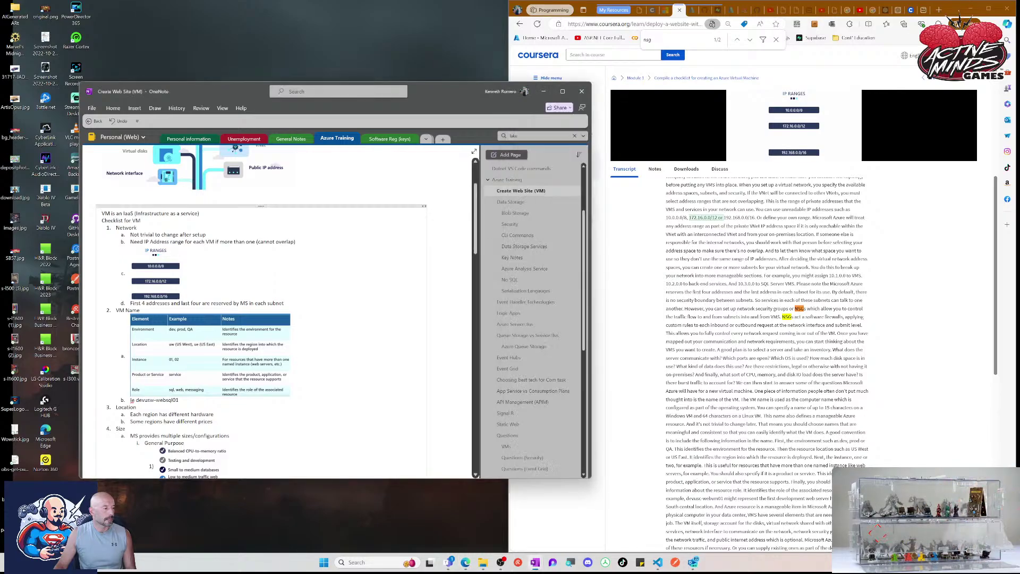
pyautogui.scroll(-2, 360, 455)
pyautogui.scroll(-10, 360, 456)
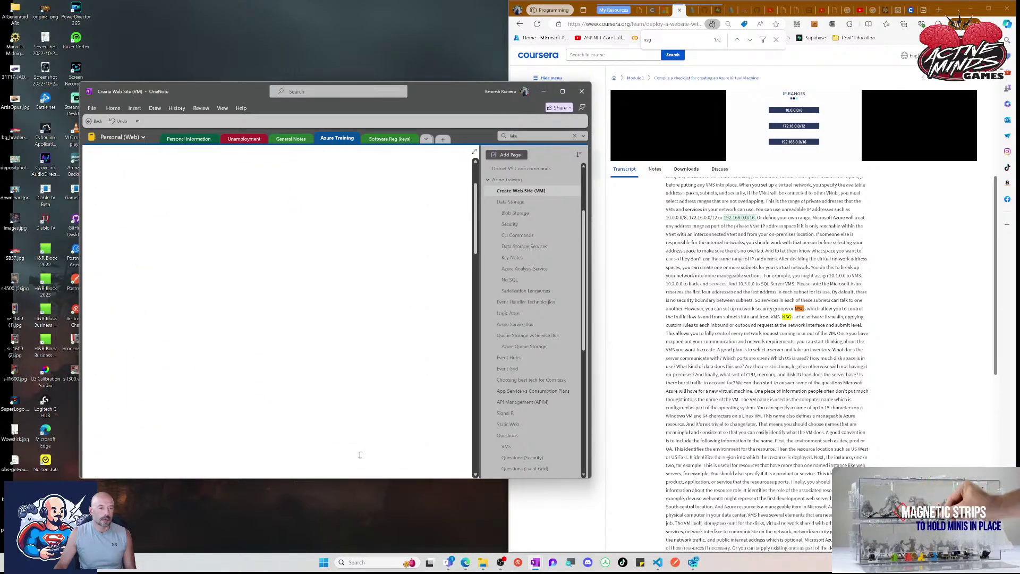
pyautogui.click(251, 392)
pyautogui.hotkey('shift', 'Tab')
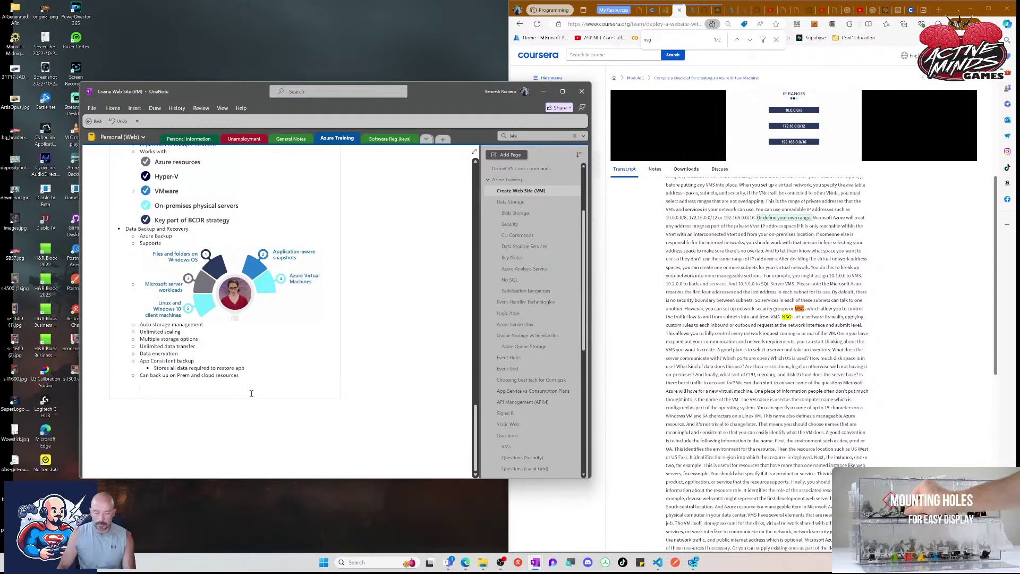
pyautogui.write('NSG')
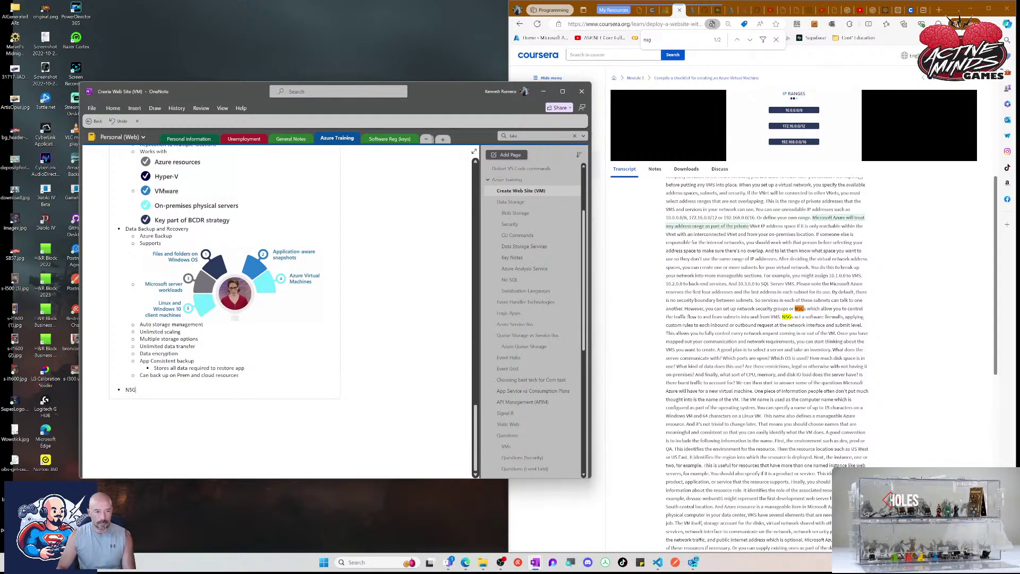
pyautogui.write(' - Net')
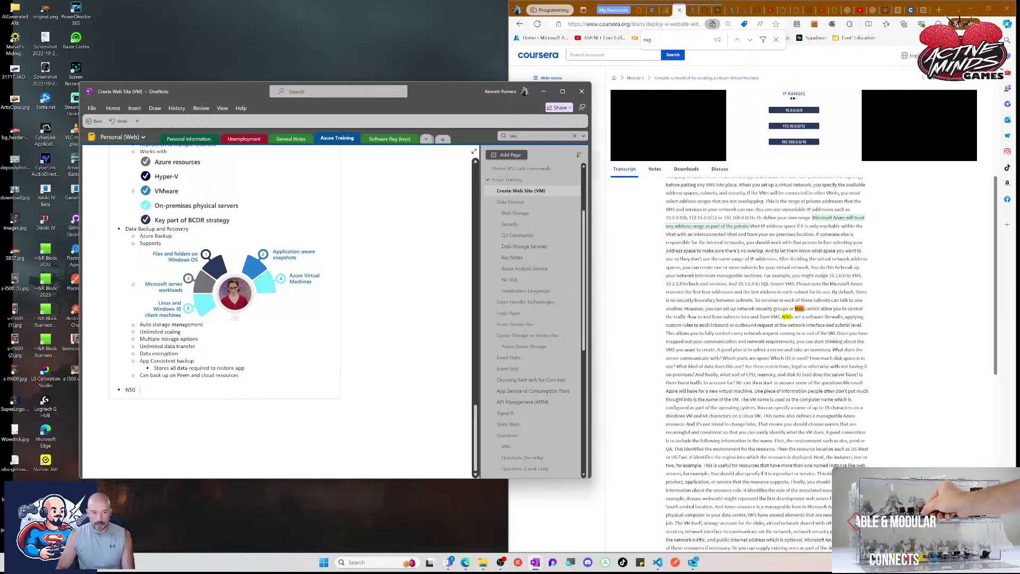
pyautogui.write('work Sec')
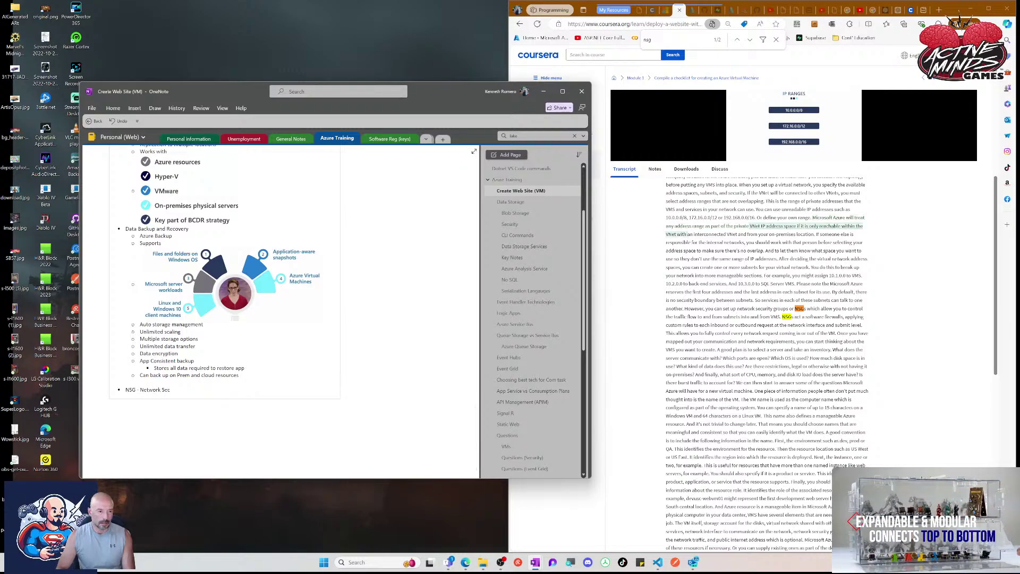
pyautogui.write('urity Group')
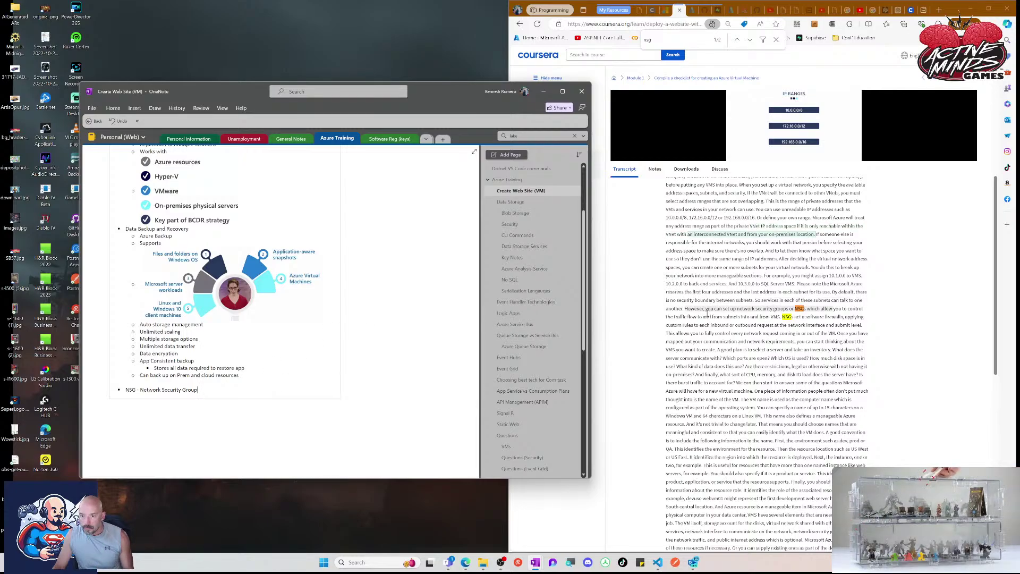
# Step: Copy the transcript passage from "allow you to control the traffic flow" through "subnet level" and paste it beneath the NSG bullet in OneNote
pyautogui.click(805, 318)
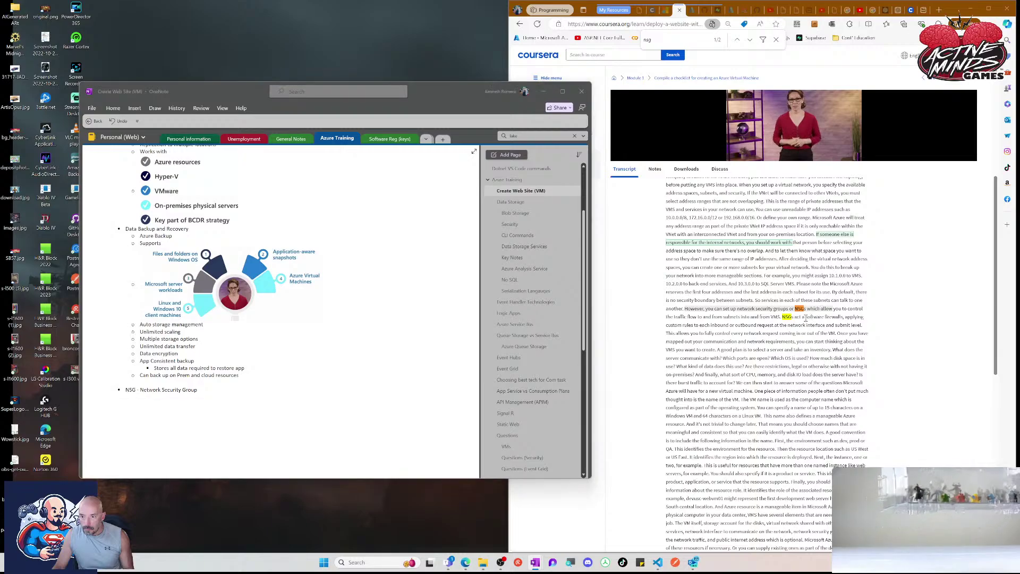
pyautogui.moveTo(820, 309); pyautogui.dragTo(862, 326)
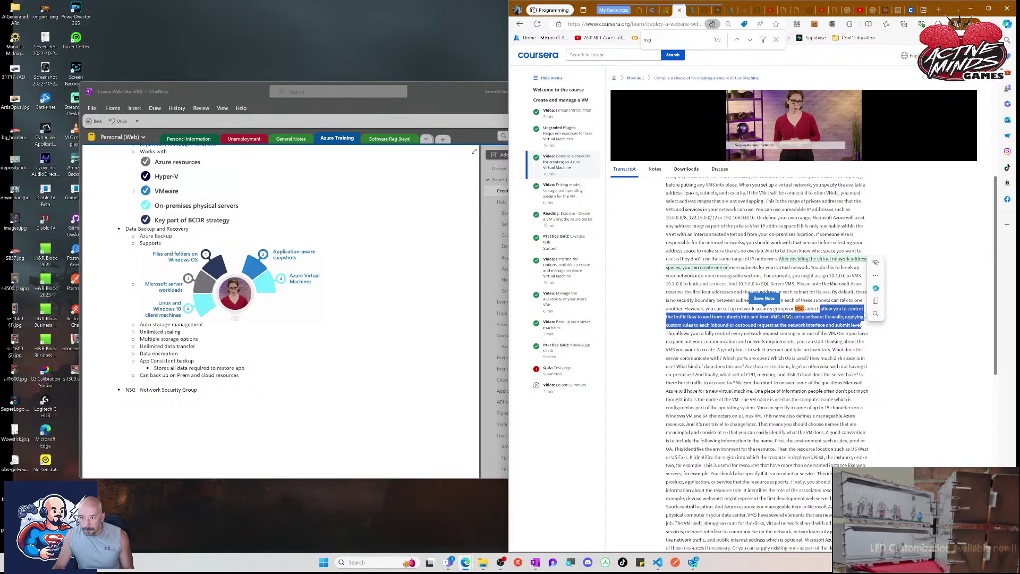
pyautogui.click(877, 301)
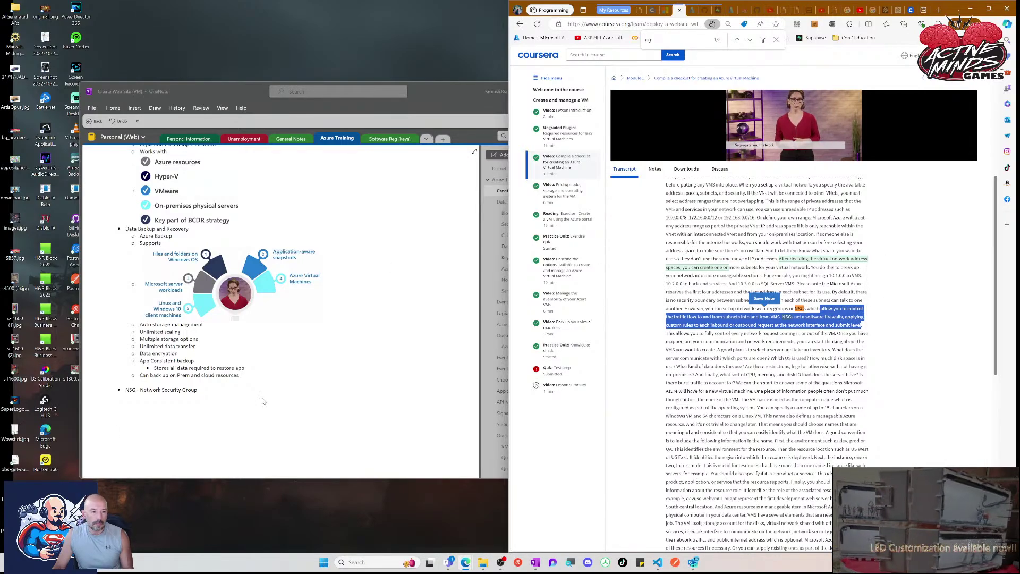
pyautogui.click(239, 392)
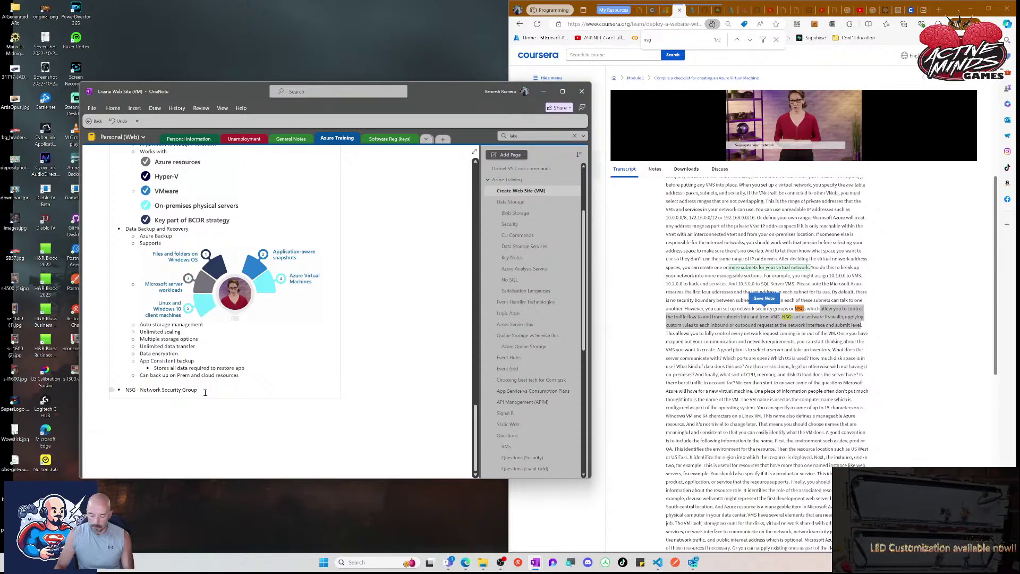
pyautogui.press('Return')
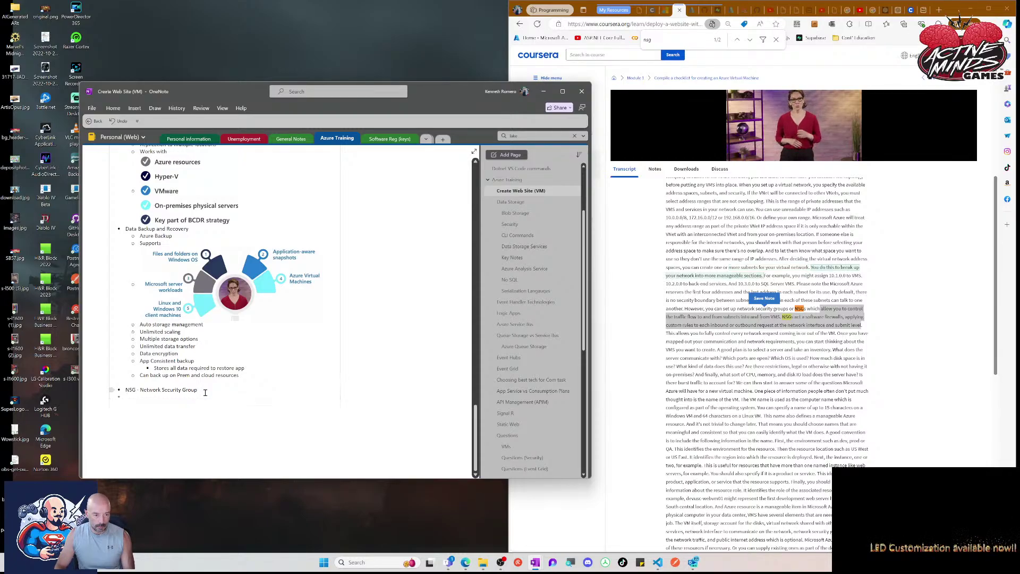
pyautogui.write('allow you to control the traffic flow to and from subnets into and from VMs. NSGs act a software firewalls, applying custom rules to each inbound or outbound request at the network interface and submit level  From <https://www.coursera.org/learn/deploy-a-website-with-azure-virtual-machines/lecture/HAq8r/compile-a-checklist-for-creating-an-azure-virtual-machine>')
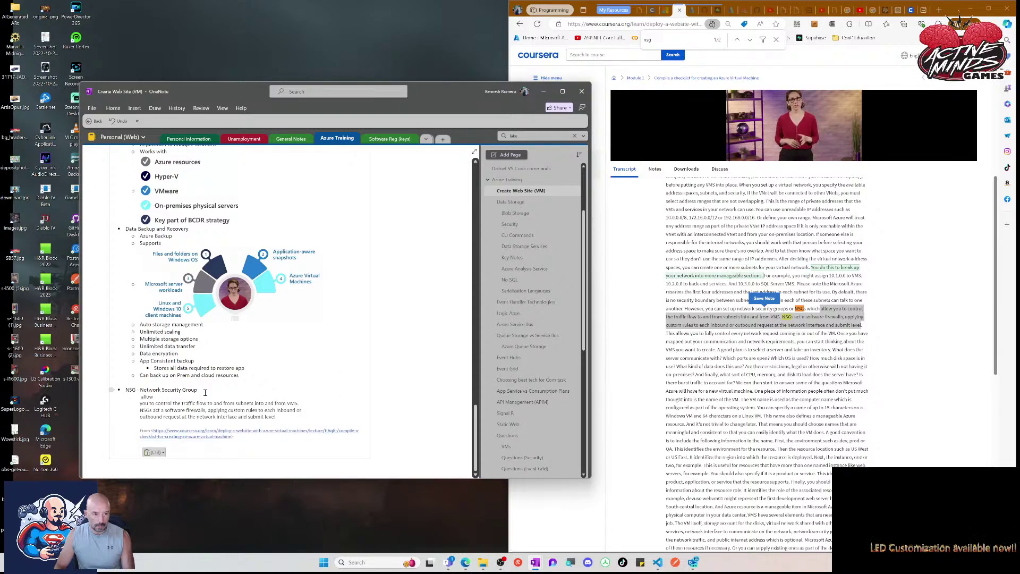
# Step: Delete the Coursera source link beneath the pasted NSG description
pyautogui.hotkey('shift', 'Up')
pyautogui.hotkey('shift', 'Up')
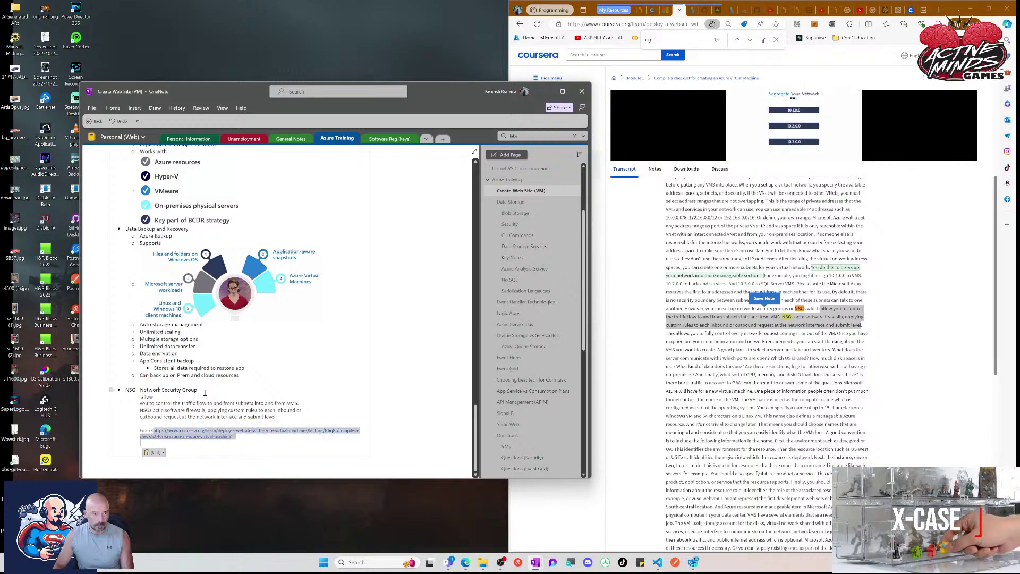
pyautogui.press('Delete')
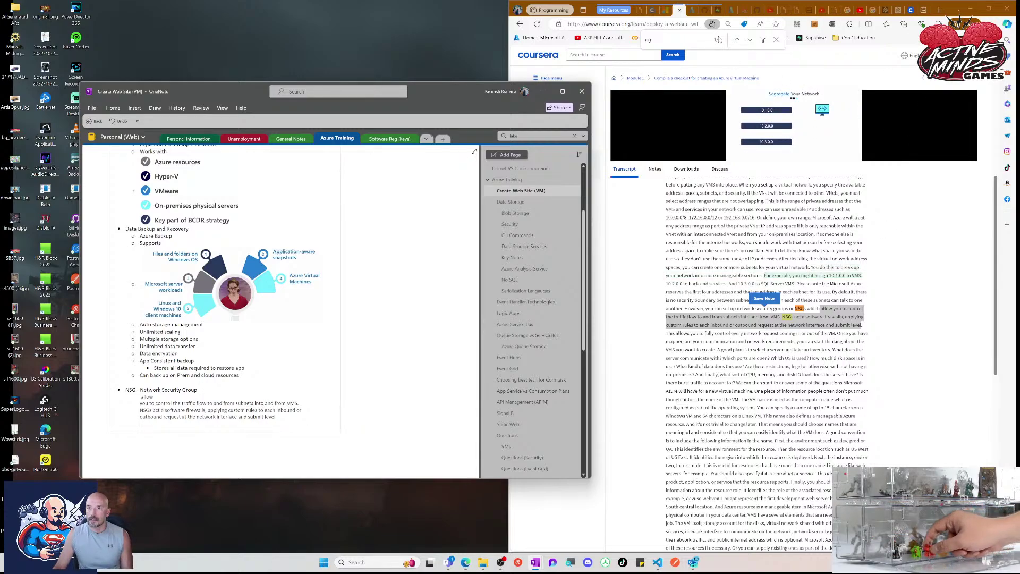
# Step: Search the Coursera transcript page for "cdn" and clear the search text
pyautogui.click(700, 41)
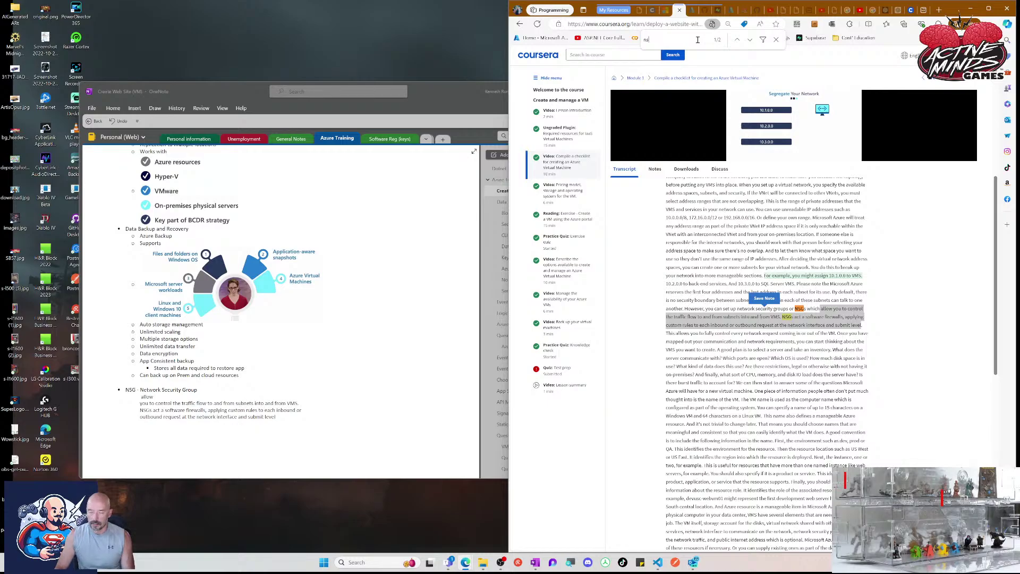
pyautogui.press('BackSpace')
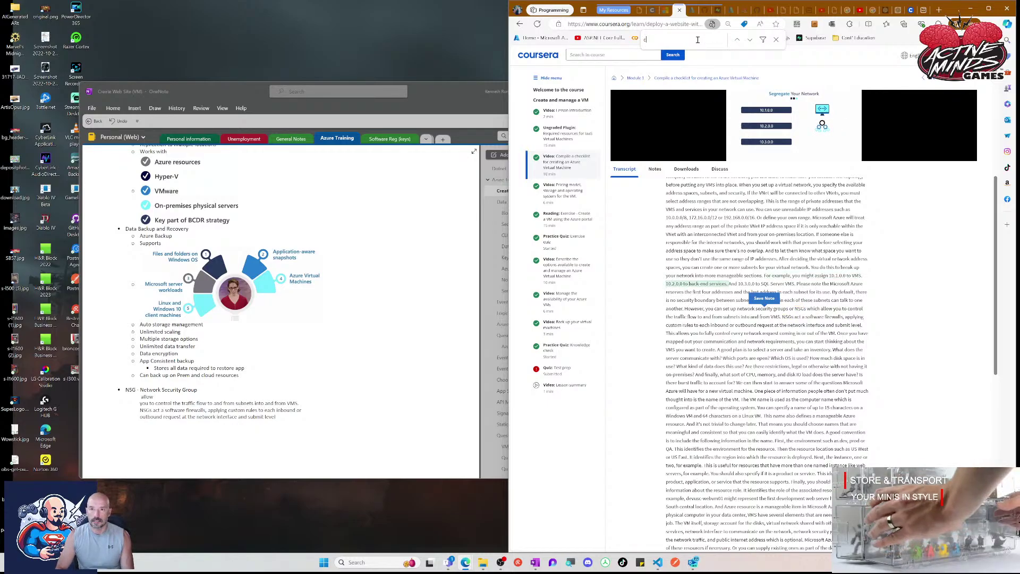
pyautogui.write('dn')
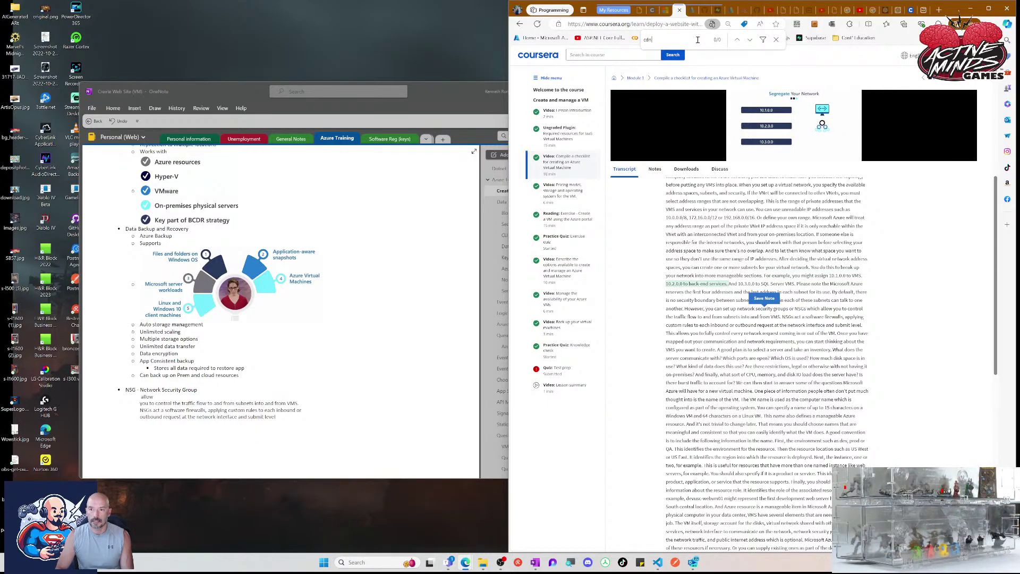
pyautogui.press('BackSpace')
pyautogui.press('BackSpace')
pyautogui.press('BackSpace')
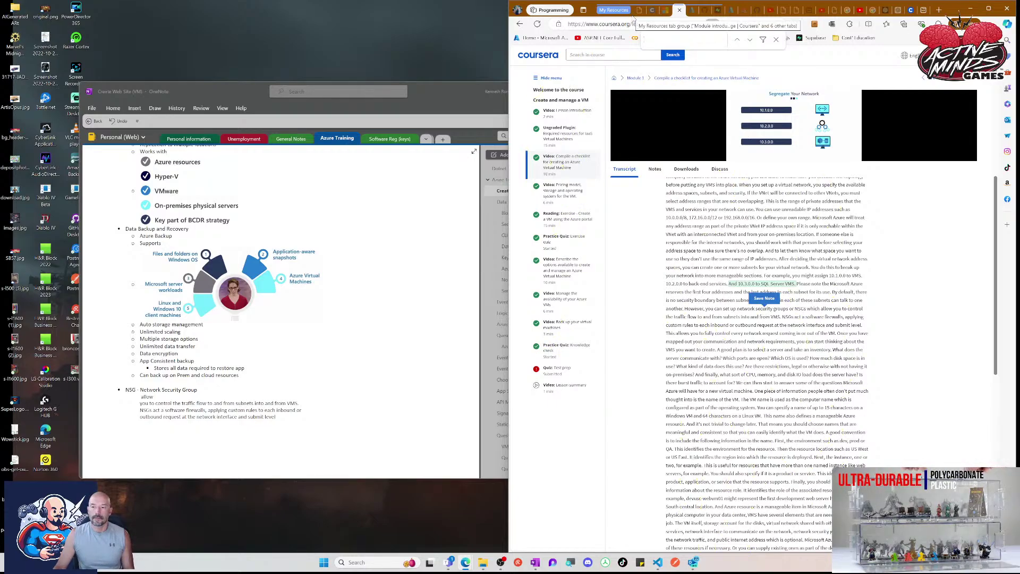